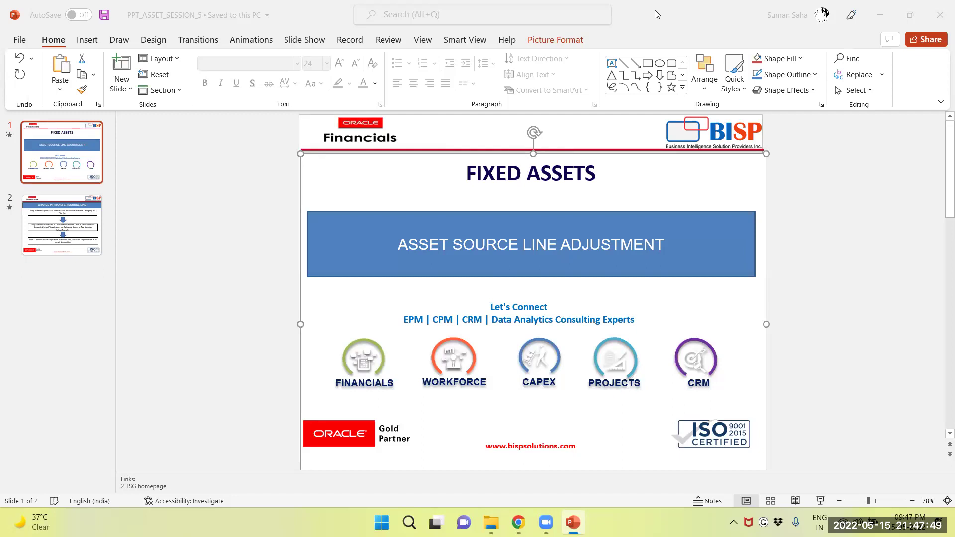
# - Show slide 2, 'Change in Transfer Source Line', with its three steps
pyautogui.click(78, 221)
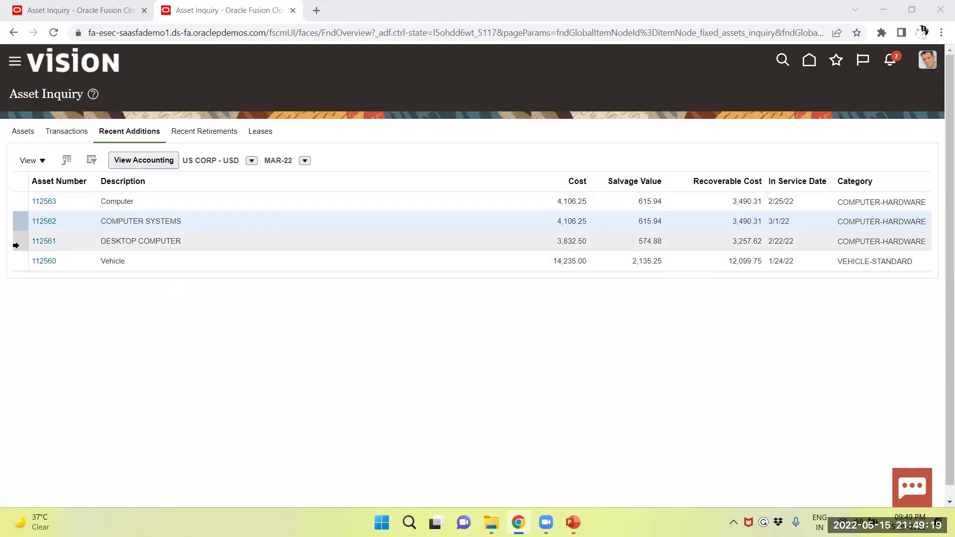
# - Review assets 112561 DESKTOP COMPUTER and 112562 COMPUTER SYSTEMS on the Recent Additions tab
pyautogui.click(16, 245)
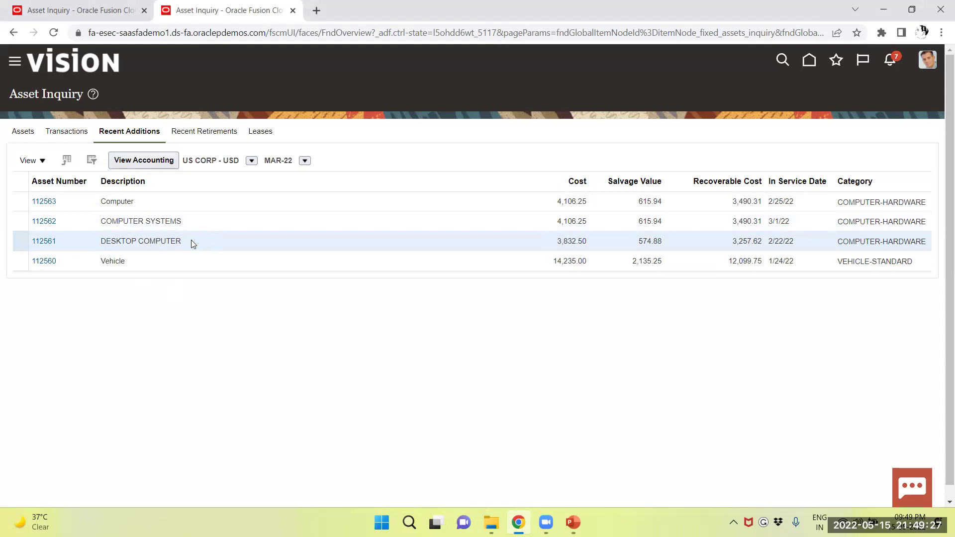
pyautogui.moveTo(182, 240); pyautogui.dragTo(100, 243)
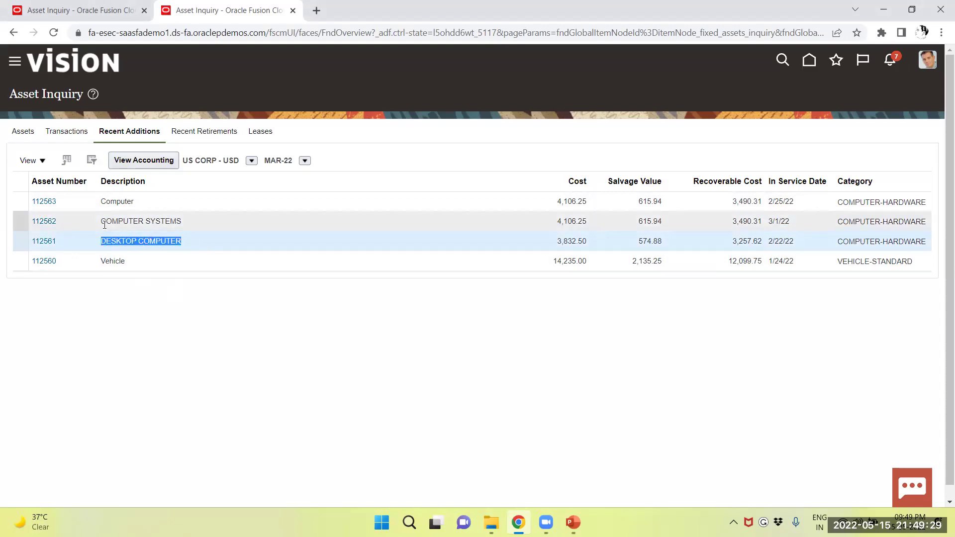
pyautogui.click(103, 221)
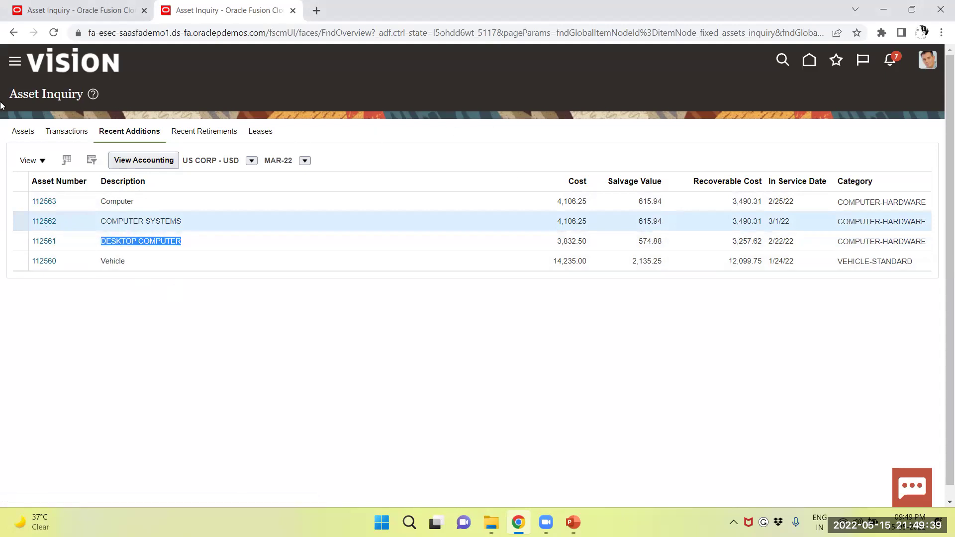
# - Go to Fixed Assets > Assets and start the Adjust Assets task for book US CORP
pyautogui.click(15, 63)
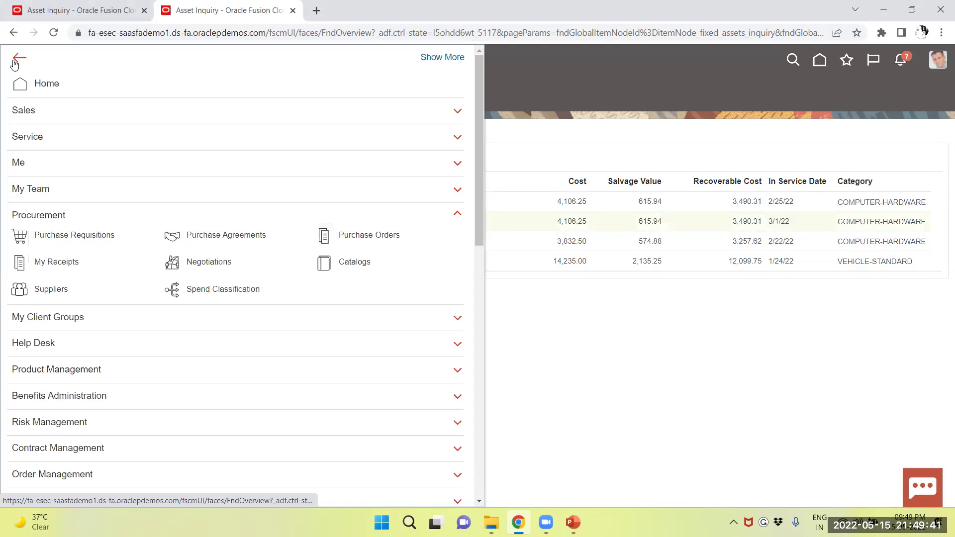
pyautogui.scroll(-3, 90, 246)
pyautogui.scroll(-2, 90, 246)
pyautogui.scroll(-2, 90, 246)
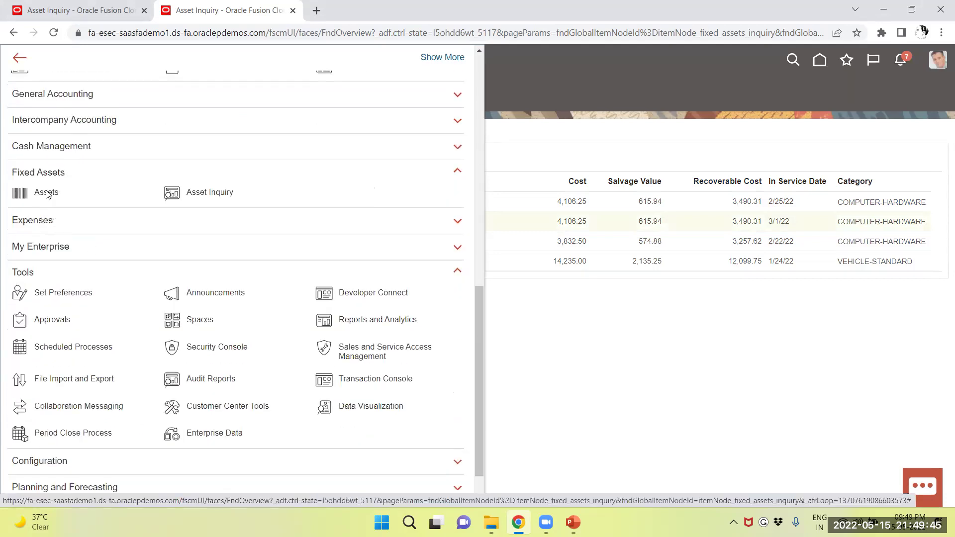
pyautogui.click(45, 193)
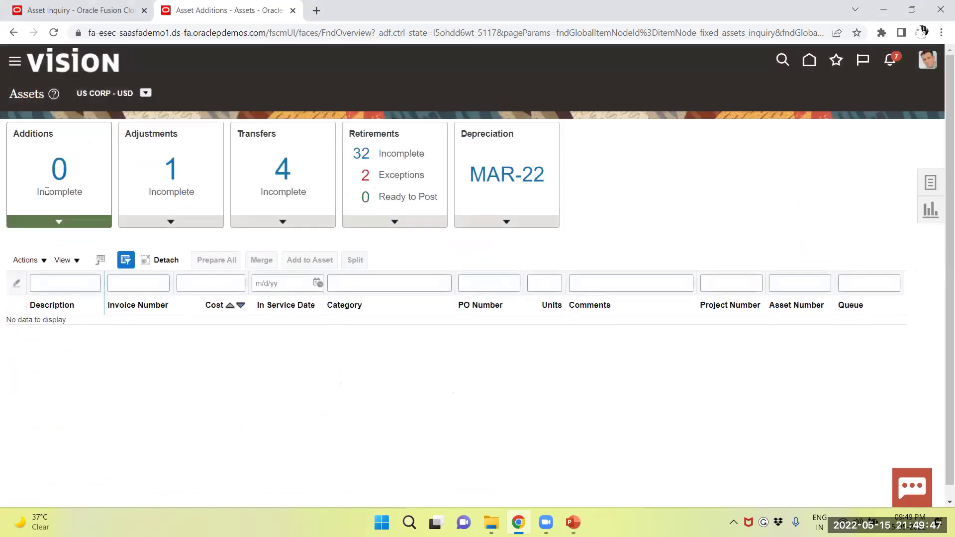
pyautogui.click(935, 186)
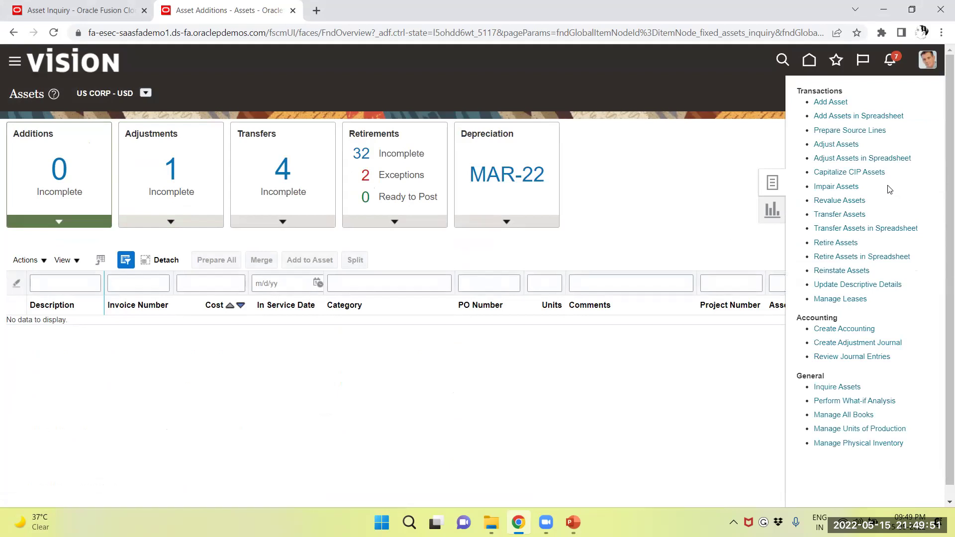
pyautogui.click(829, 143)
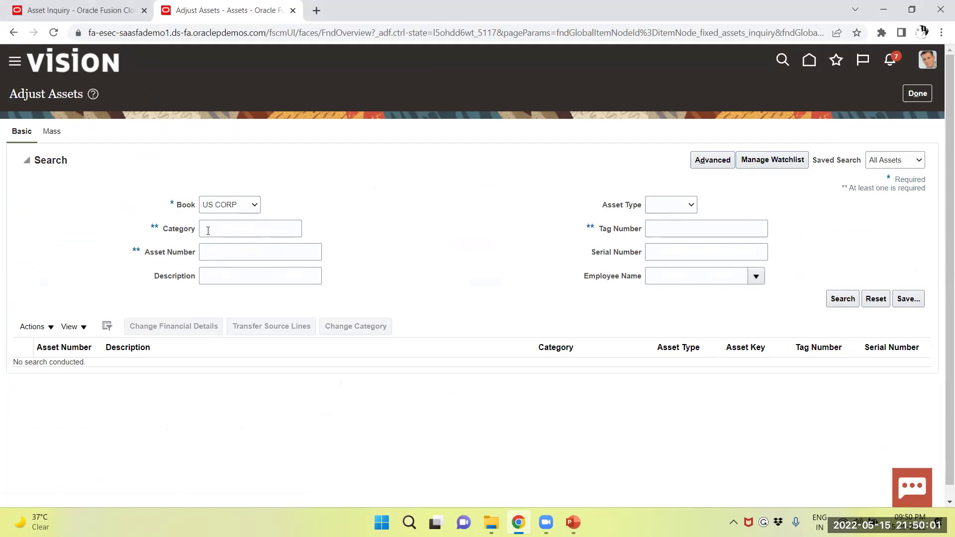
# - Search for asset 112561 and select the DESKTOP COMPUTER row in the results
pyautogui.click(201, 256)
pyautogui.write('112')
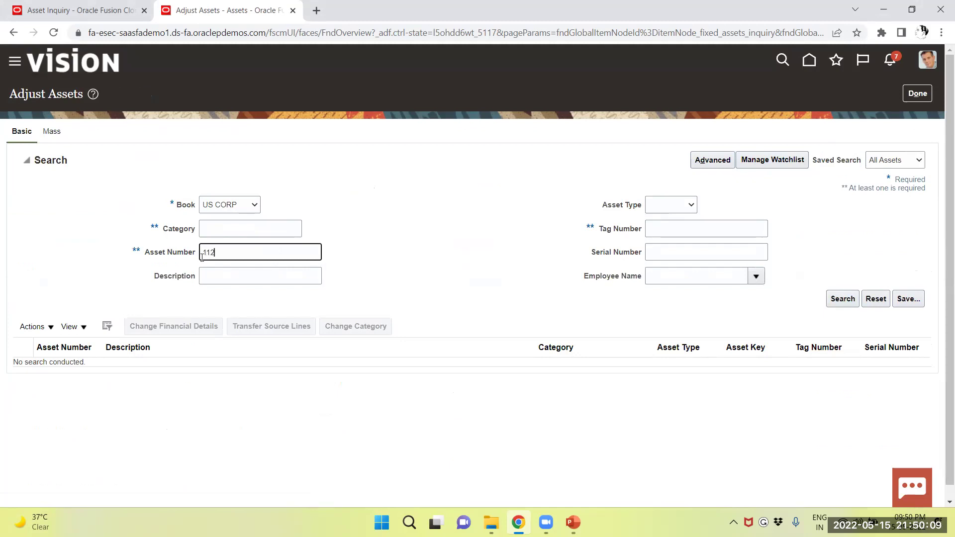
pyautogui.write('561')
pyautogui.click(837, 302)
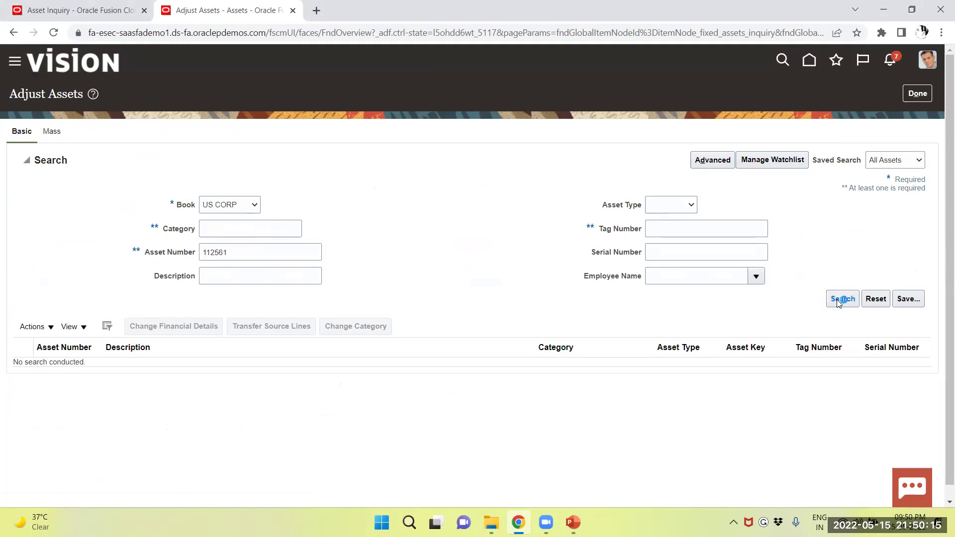
pyautogui.click(14, 231)
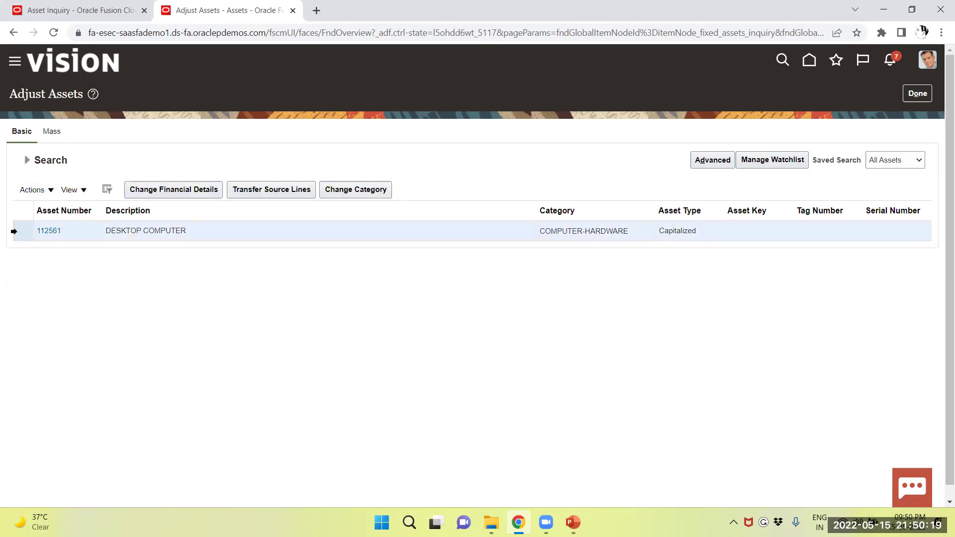
# - Start Transfer Source Lines for 112561 and keep lines 1 and 2 at 3,500.00 and 105.00
pyautogui.click(276, 189)
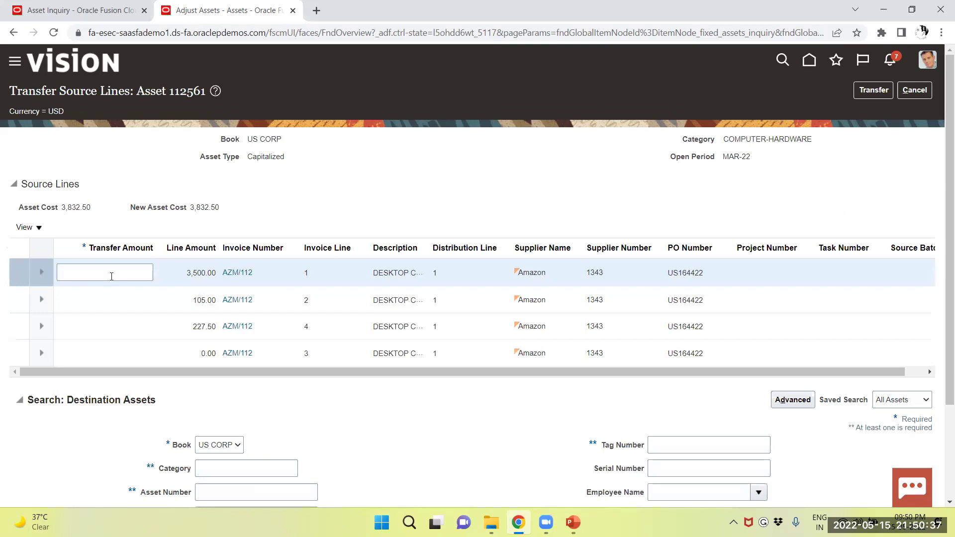
pyautogui.click(111, 276)
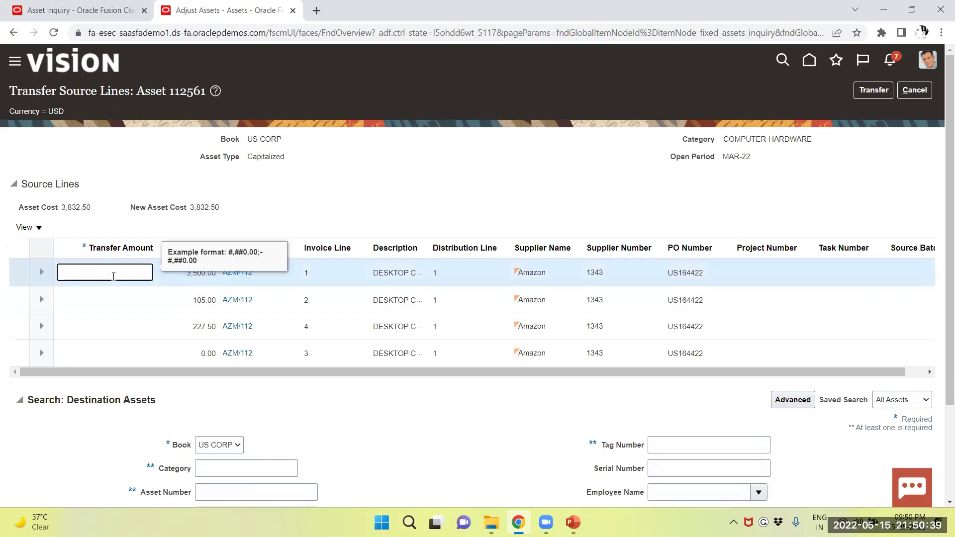
pyautogui.write('35')
pyautogui.write('00')
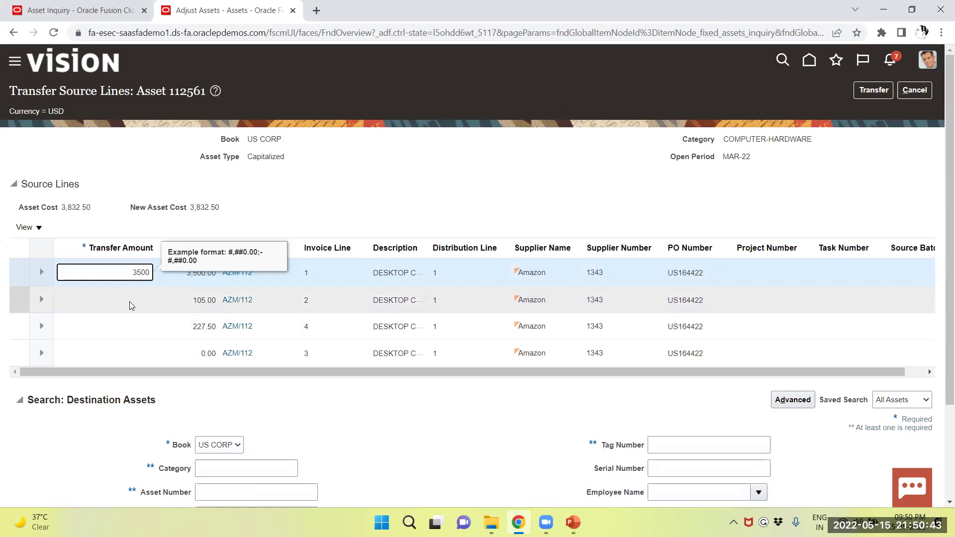
pyautogui.click(128, 301)
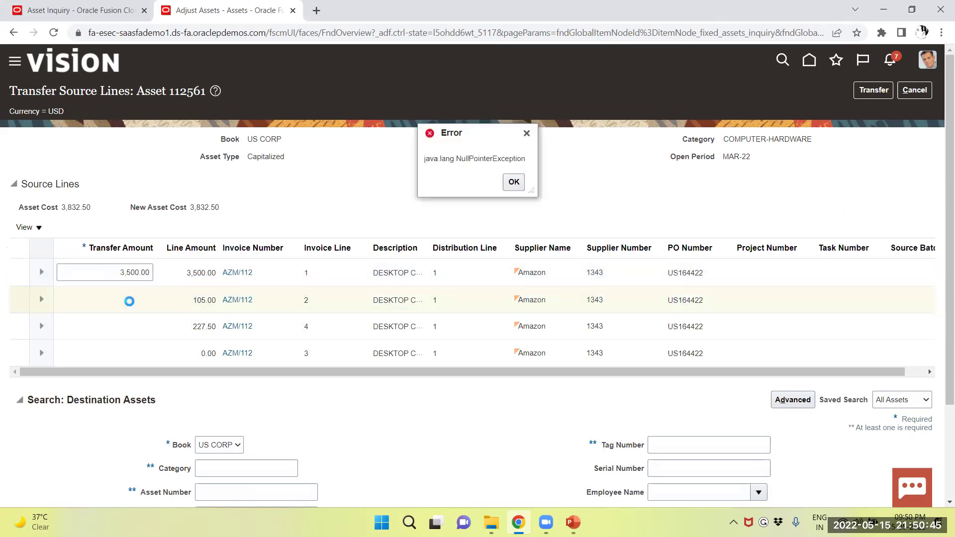
pyautogui.click(129, 300)
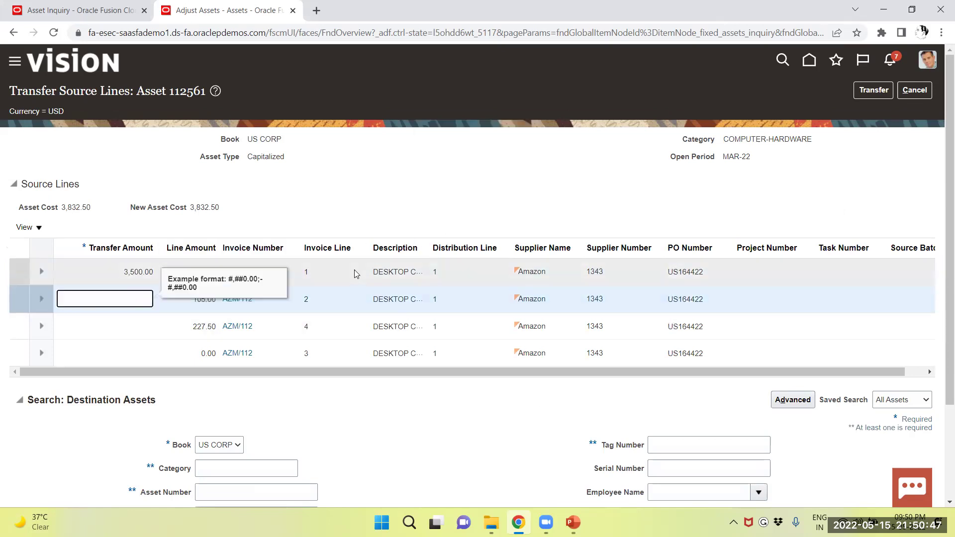
pyautogui.write('105')
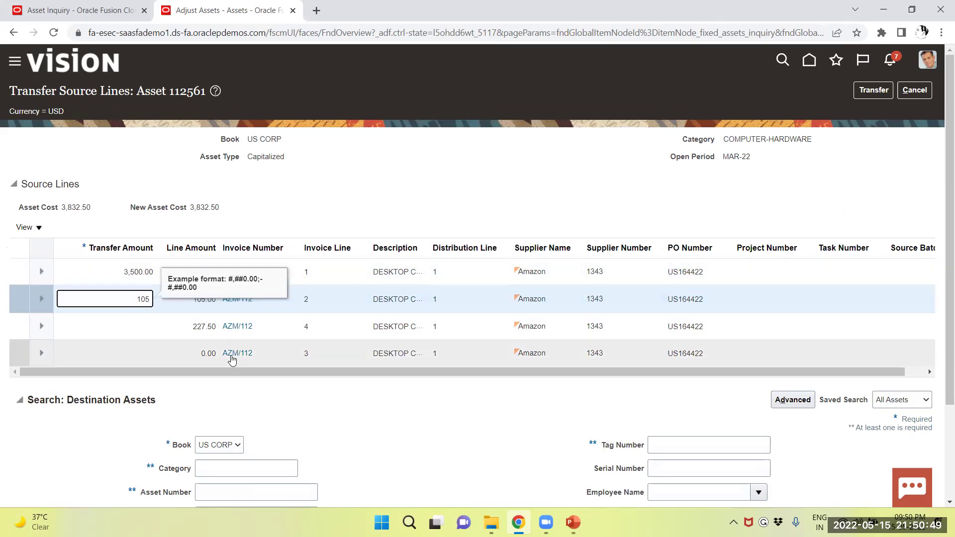
pyautogui.click(123, 326)
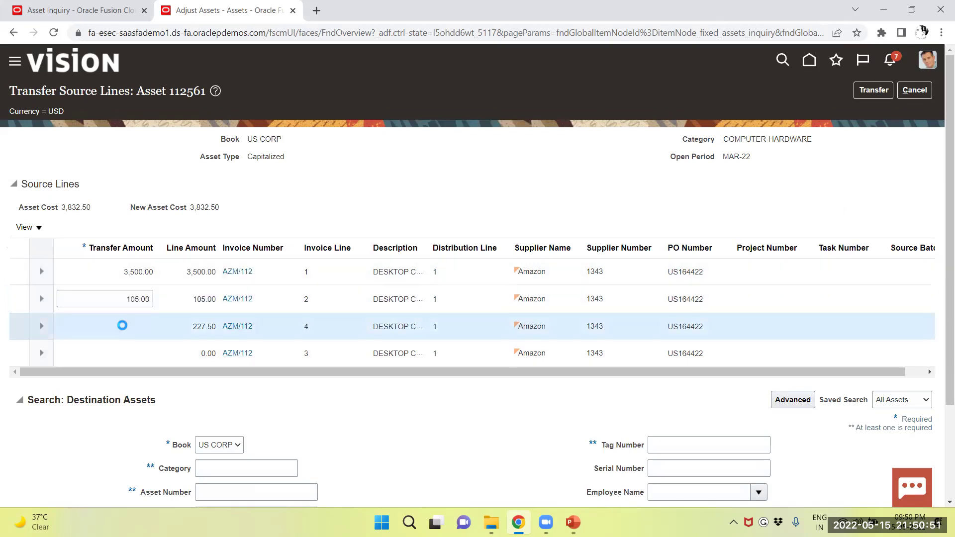
# - Set invoice line 3's transfer amount to 0.00 despite the error, then move to the destination asset
pyautogui.click(515, 186)
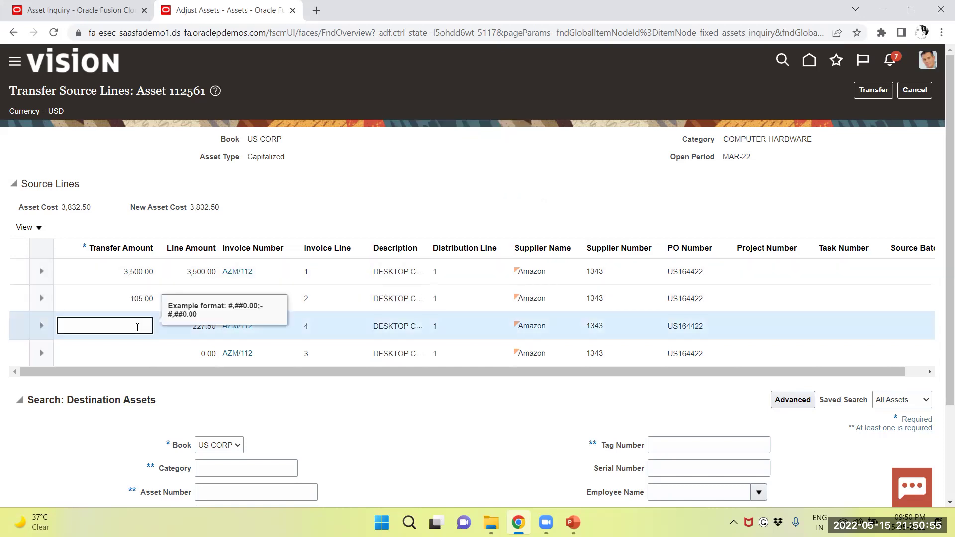
pyautogui.write('27.50')
pyautogui.click(128, 351)
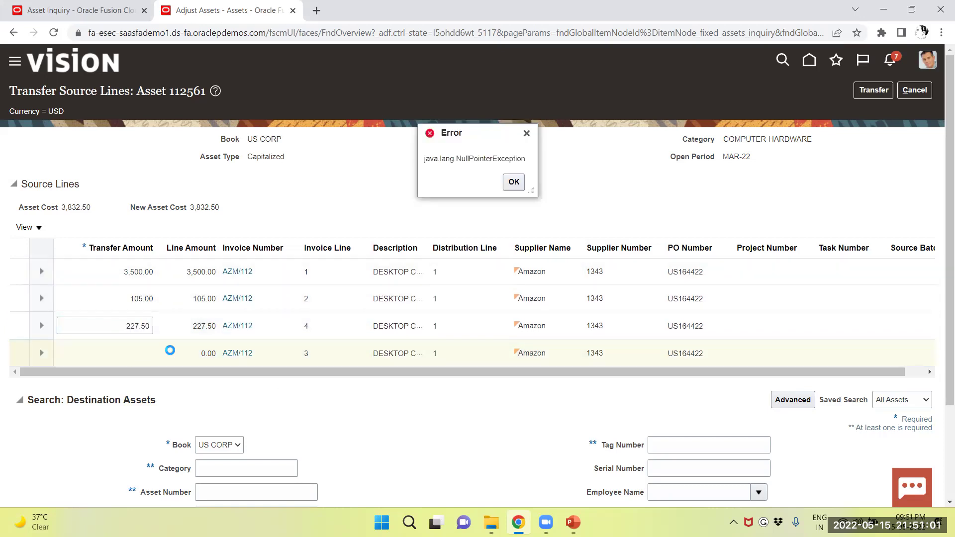
pyautogui.click(512, 183)
pyautogui.click(128, 351)
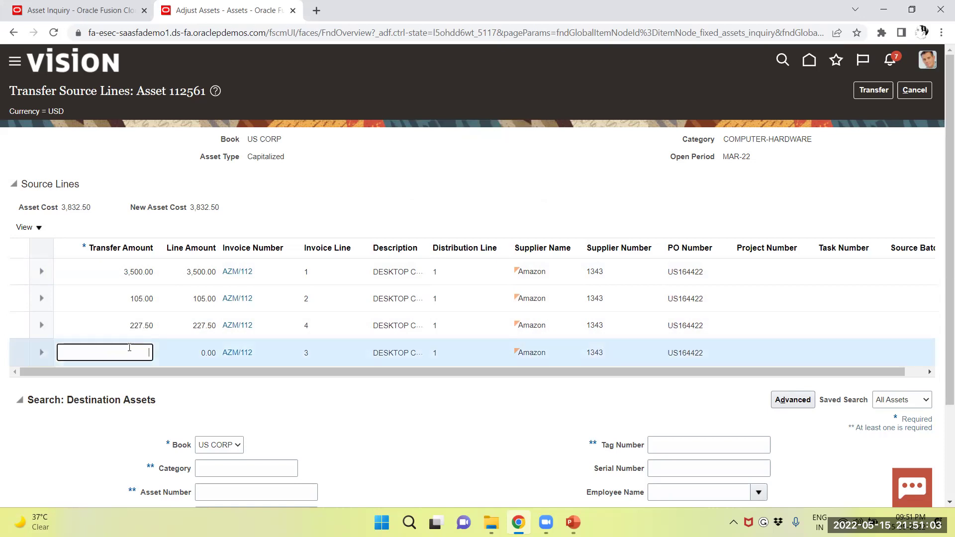
pyautogui.write('0')
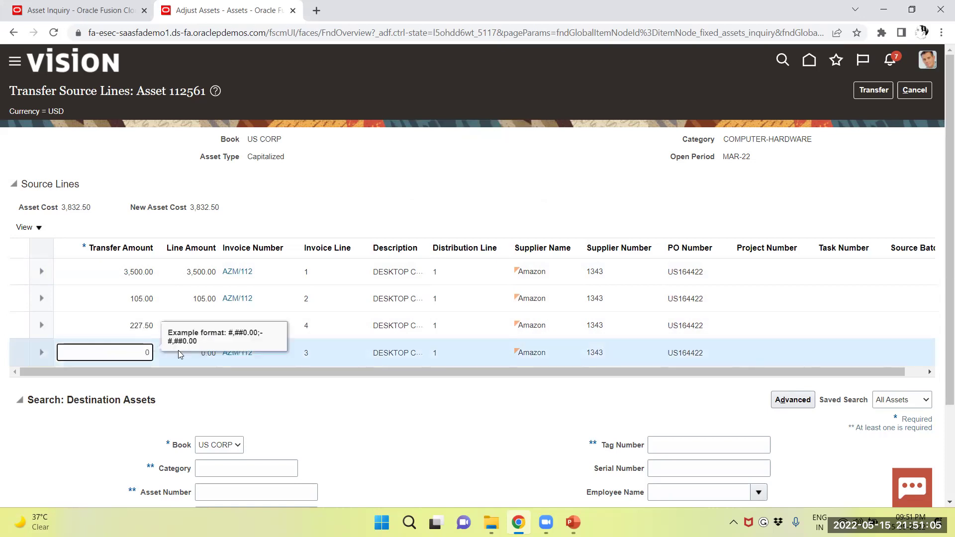
pyautogui.scroll(-2, 213, 368)
pyautogui.click(215, 374)
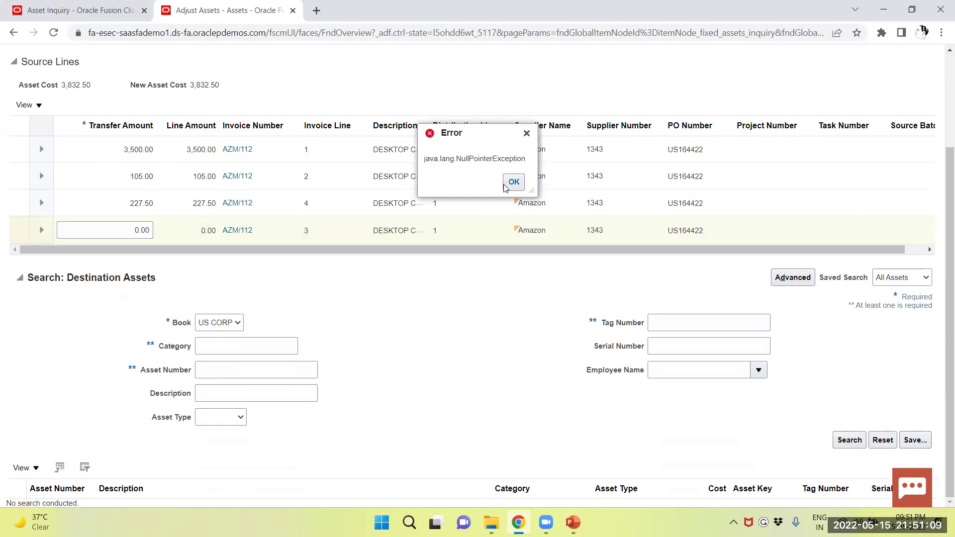
# - Choose destination asset 112562 and submit the transfer of the source lines
pyautogui.click(513, 182)
pyautogui.write('112562')
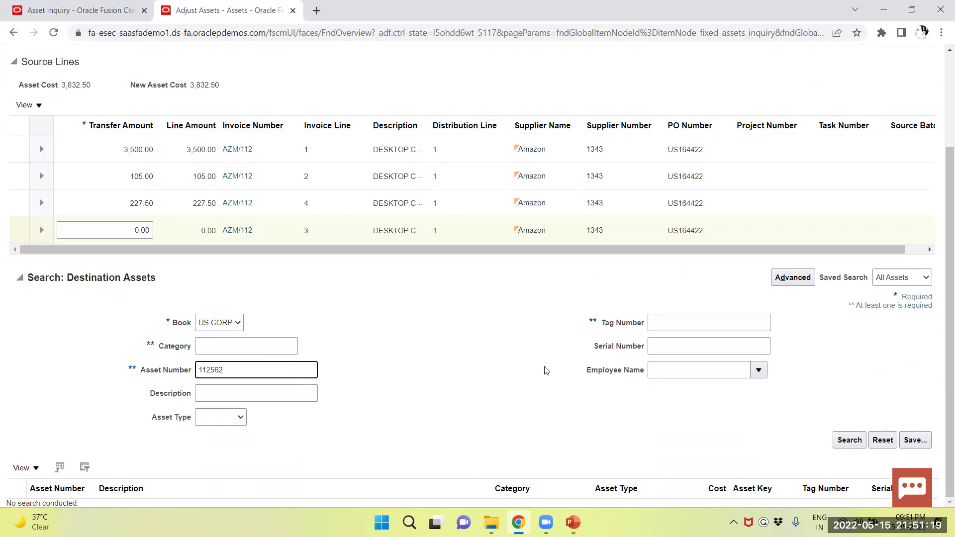
pyautogui.click(848, 440)
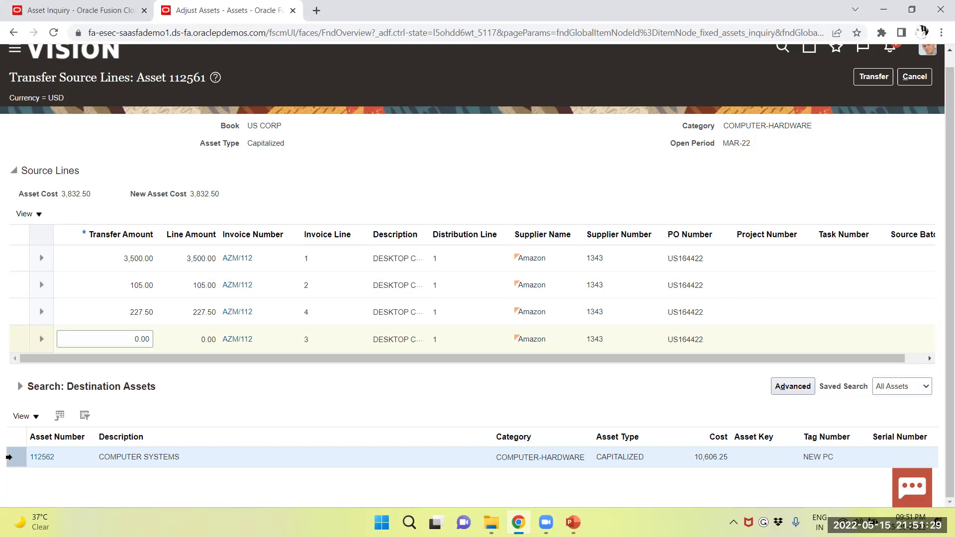
pyautogui.scroll(1, 739, 198)
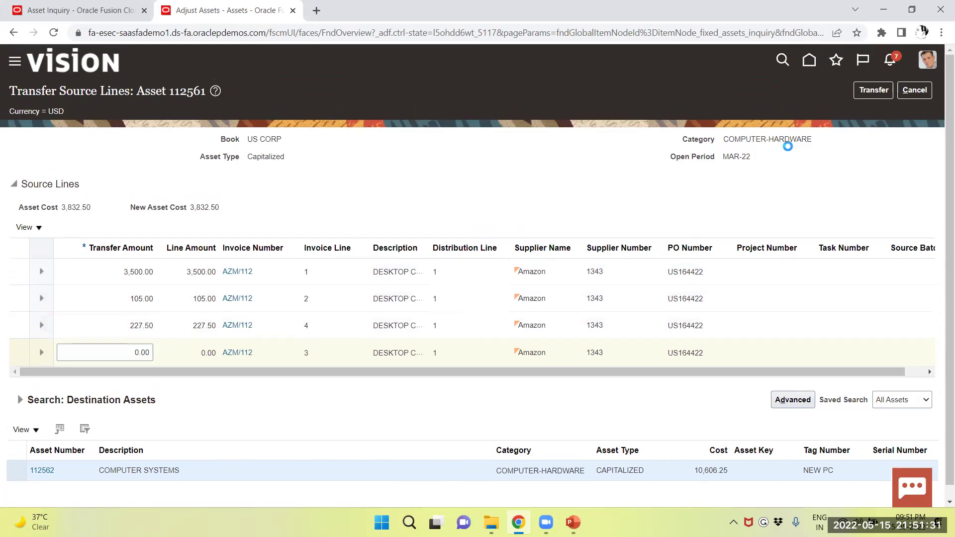
pyautogui.click(875, 93)
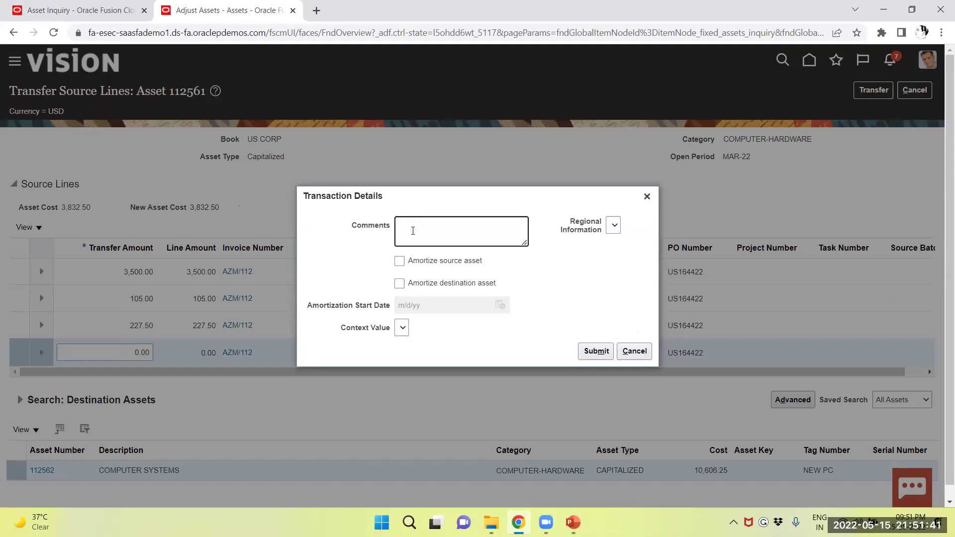
pyautogui.click(601, 352)
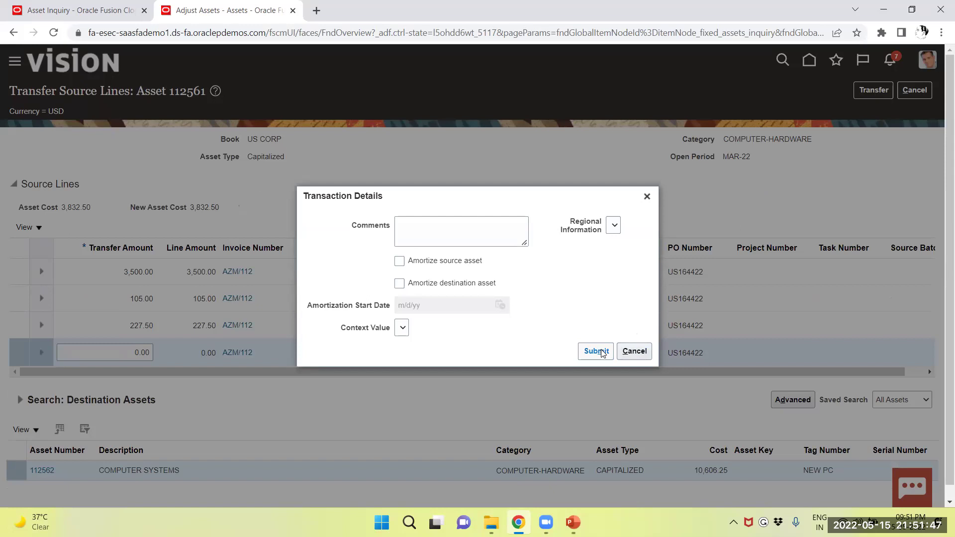
pyautogui.click(601, 352)
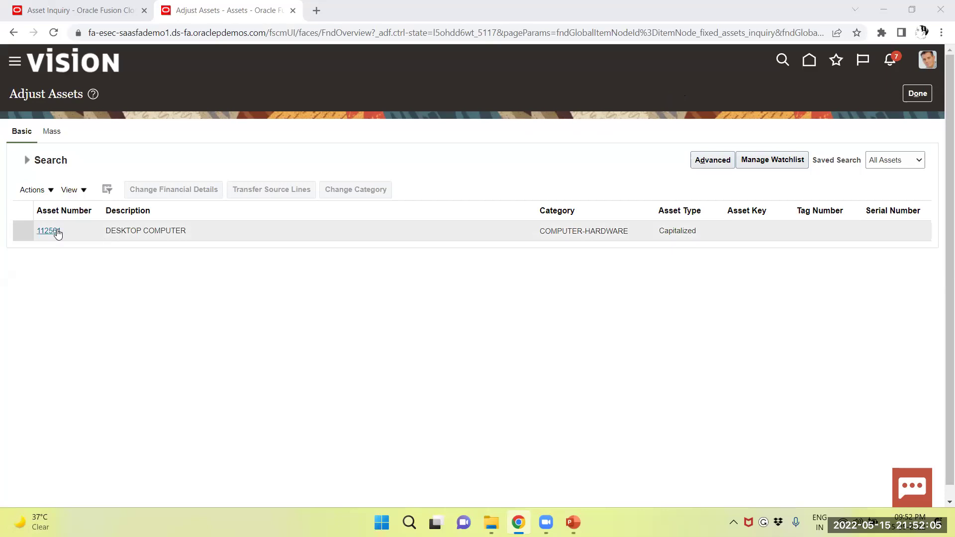
# - Return from the transfer toward the Assets overview via the navigation menu
pyautogui.click(15, 61)
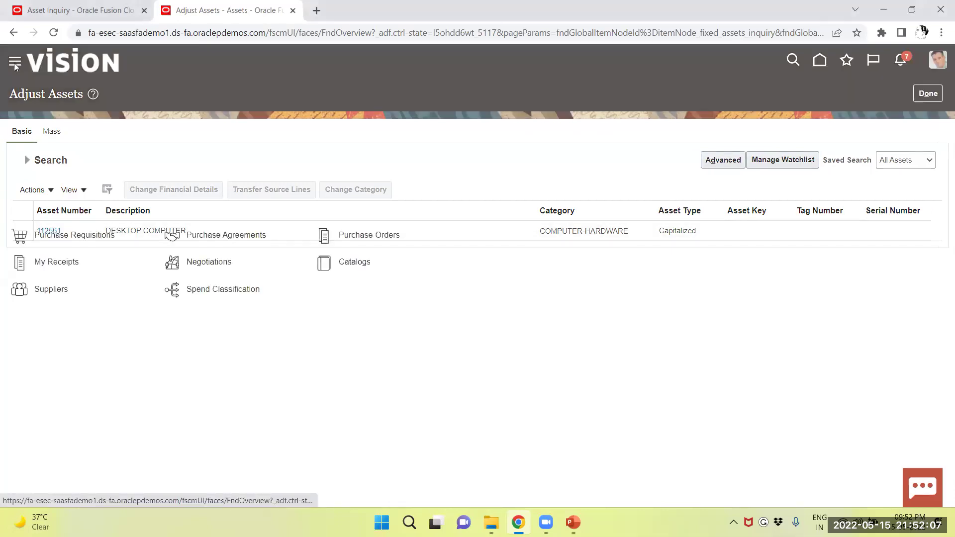
pyautogui.scroll(-3, 69, 286)
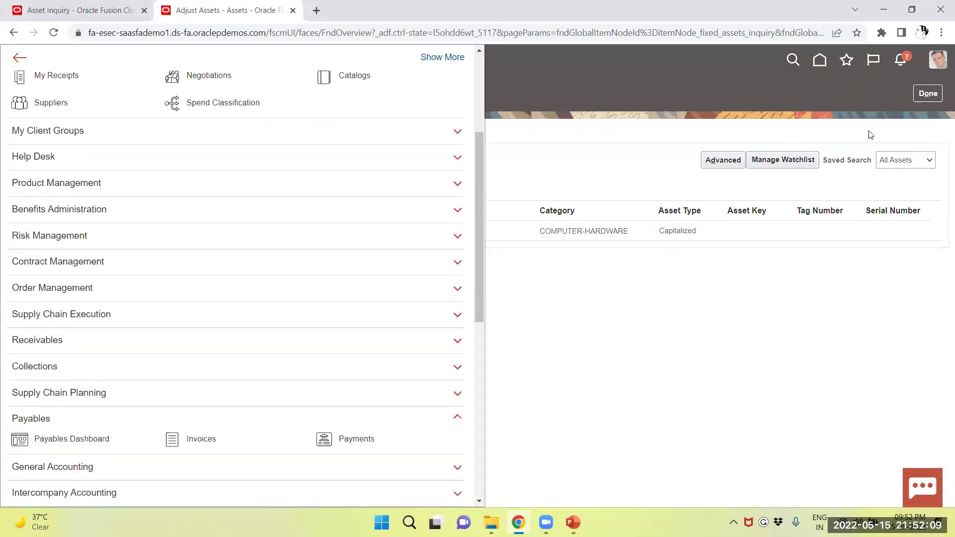
pyautogui.click(918, 93)
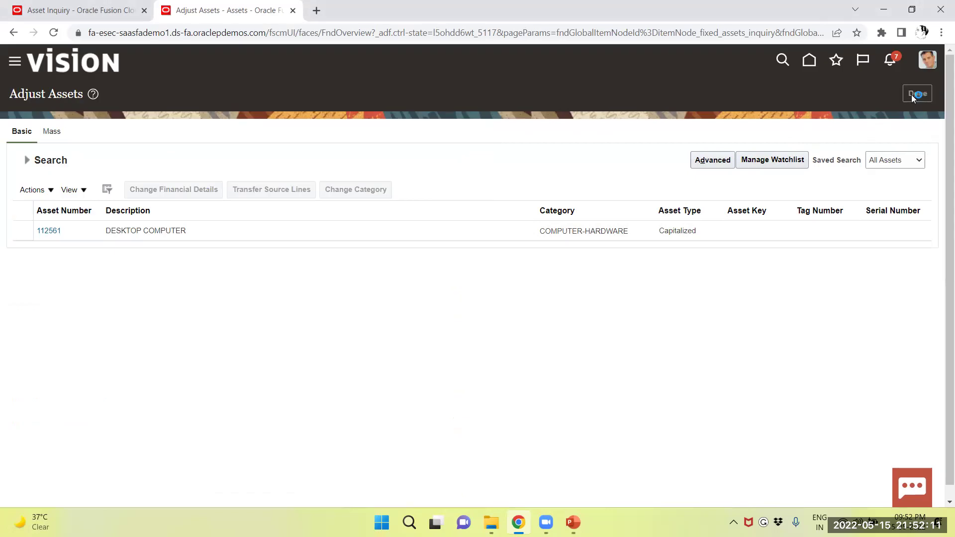
# - Calculate depreciation for period MAR-22 of book US CORP and acknowledge the submission
pyautogui.click(915, 97)
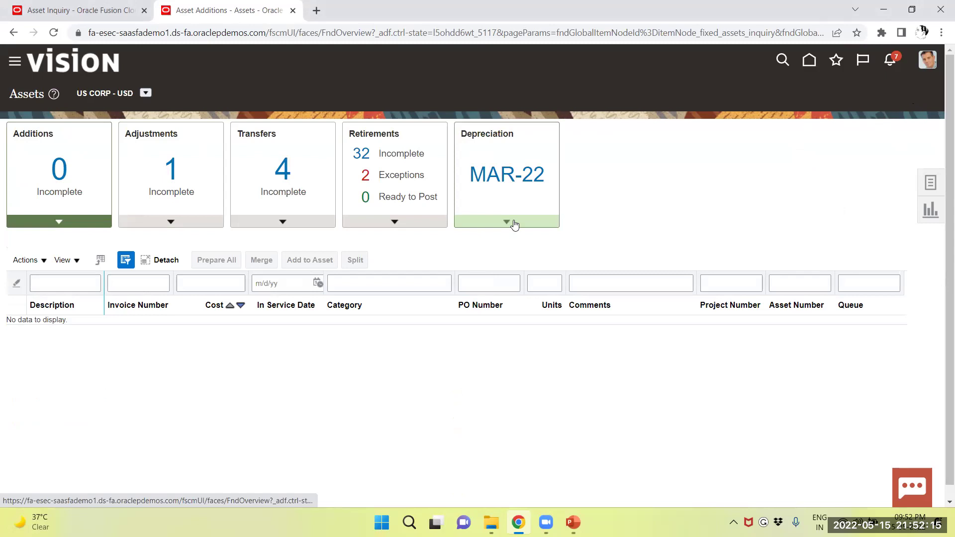
pyautogui.click(513, 223)
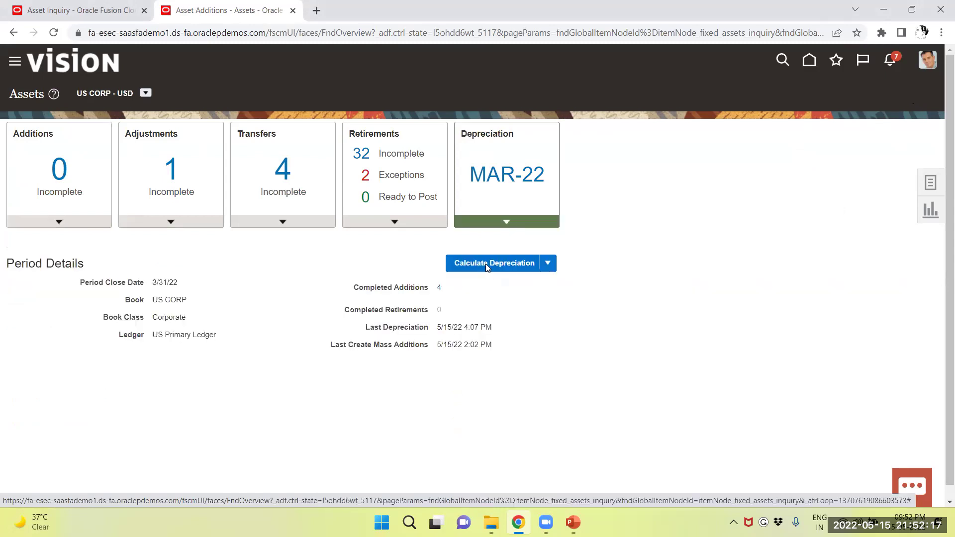
pyautogui.click(487, 267)
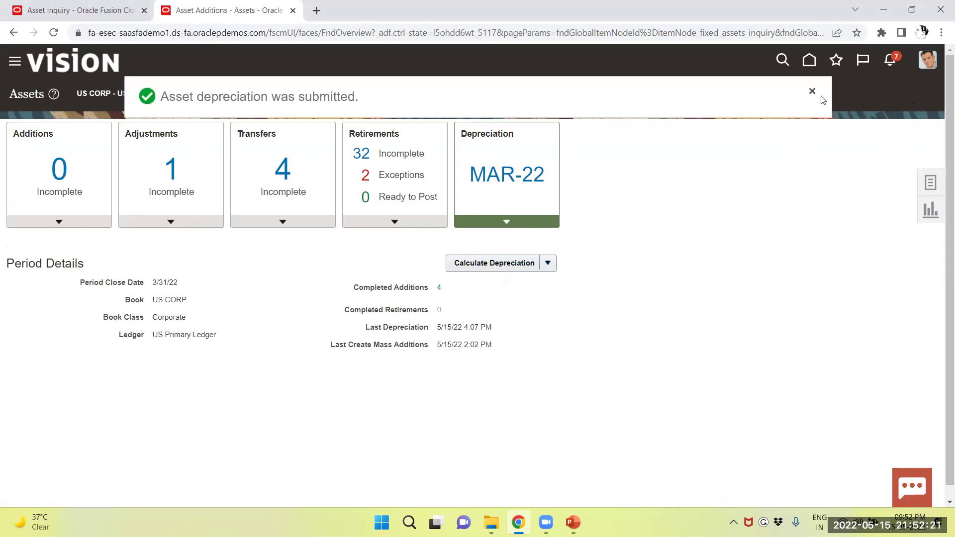
pyautogui.click(812, 93)
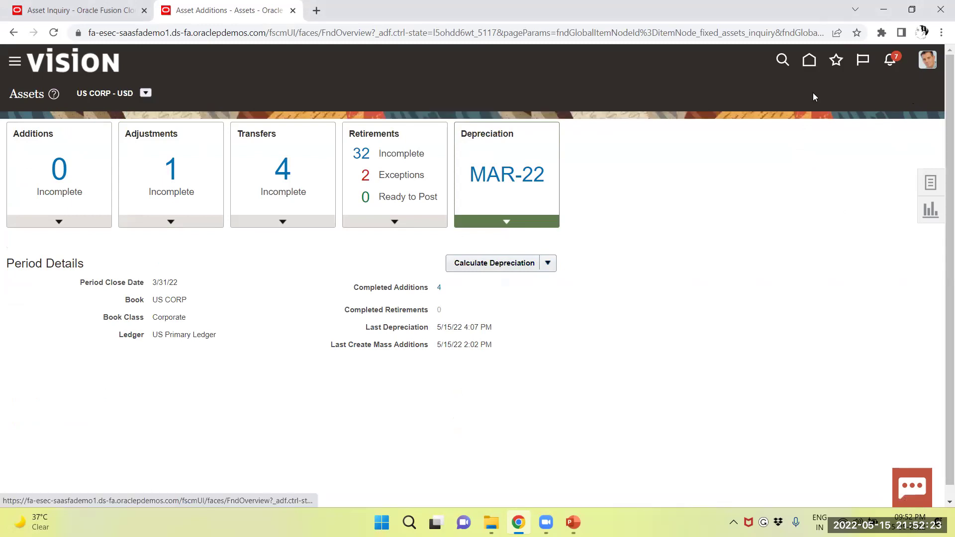
# - Submit Create Accounting for Assets for US CORP in Final mode through 3/31/22
pyautogui.click(932, 184)
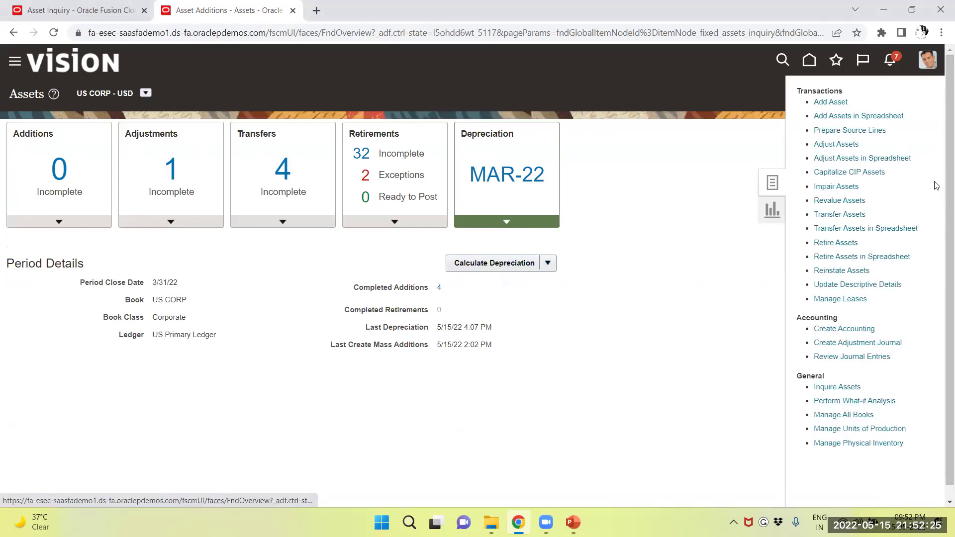
pyautogui.click(847, 329)
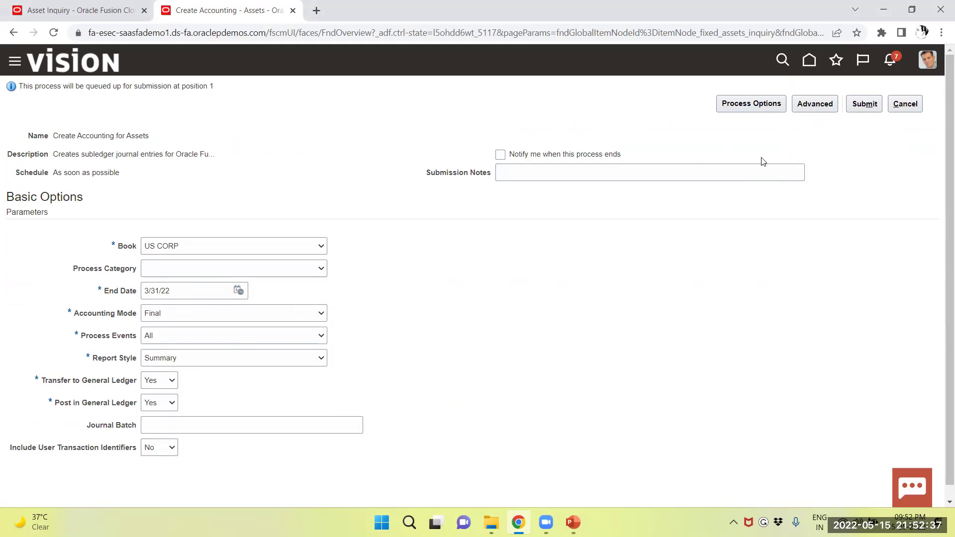
pyautogui.click(863, 104)
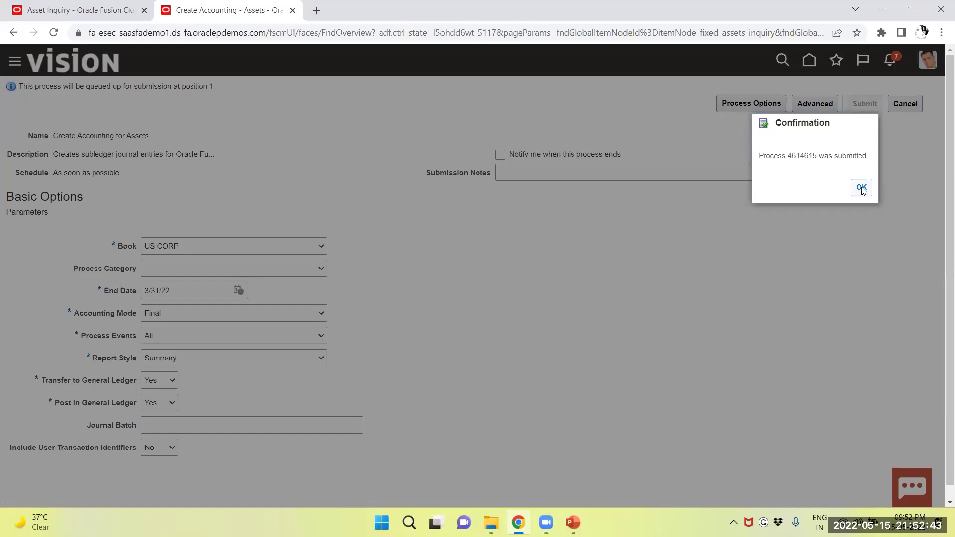
pyautogui.click(862, 189)
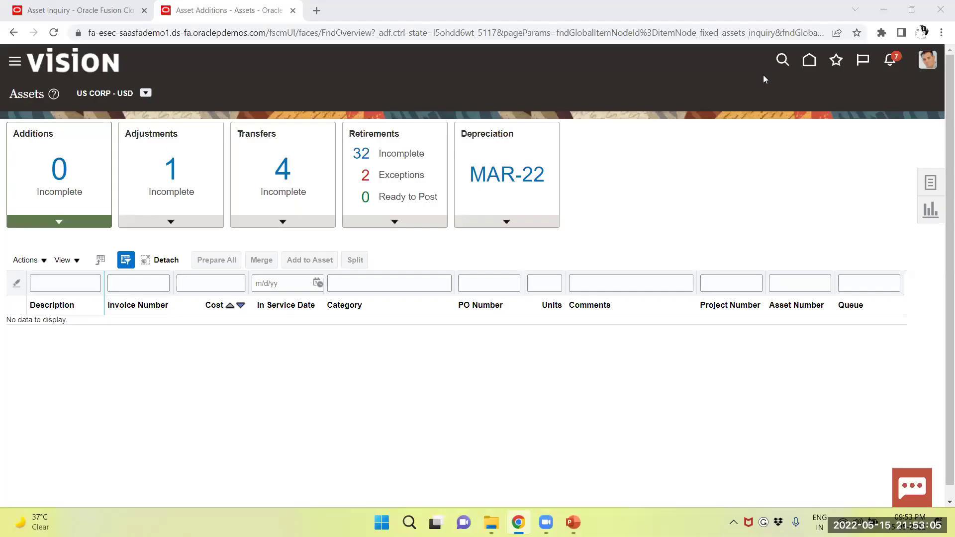
# - Monitor Scheduled Processes until Post Journals and Create Accounting Execution Report show Succeeded
pyautogui.click(15, 61)
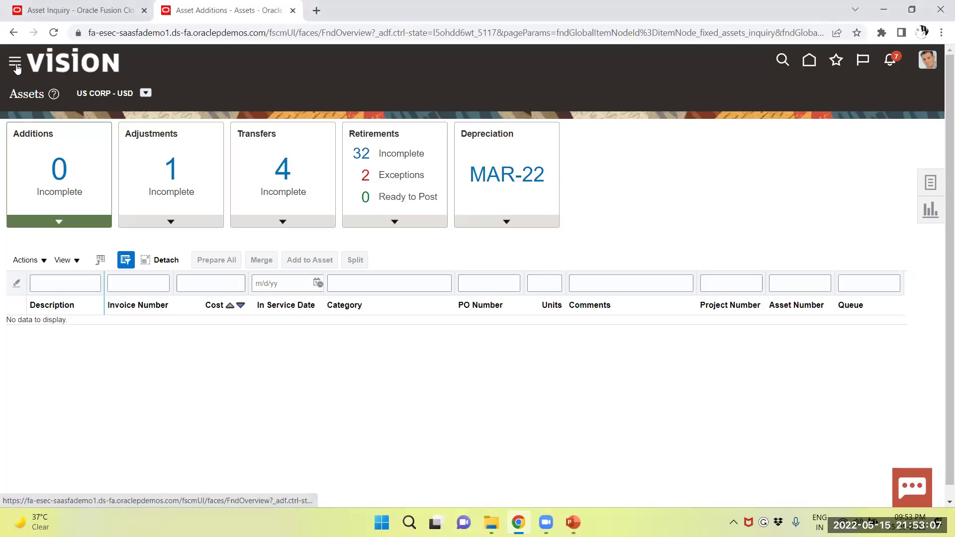
pyautogui.scroll(-3, 27, 206)
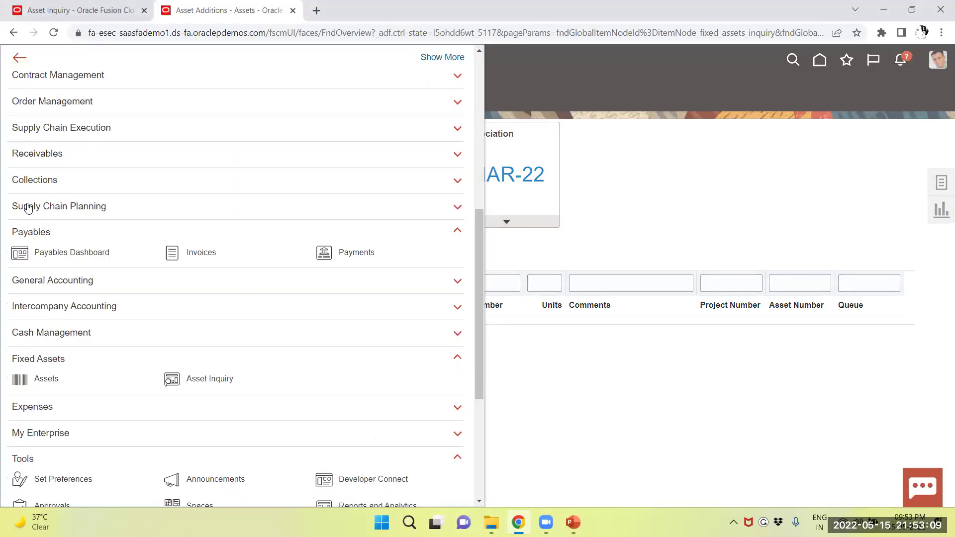
pyautogui.scroll(-2, 27, 206)
pyautogui.scroll(-1, 27, 207)
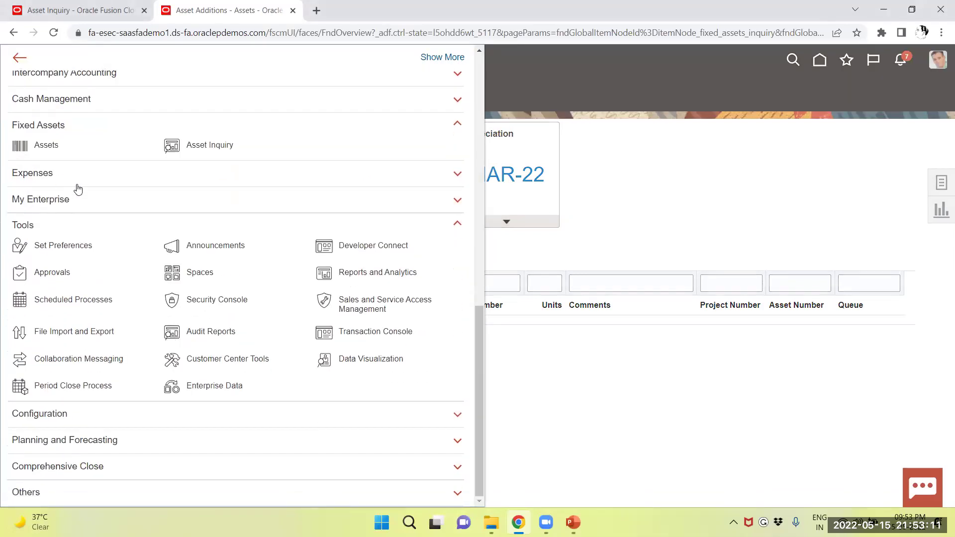
pyautogui.click(65, 301)
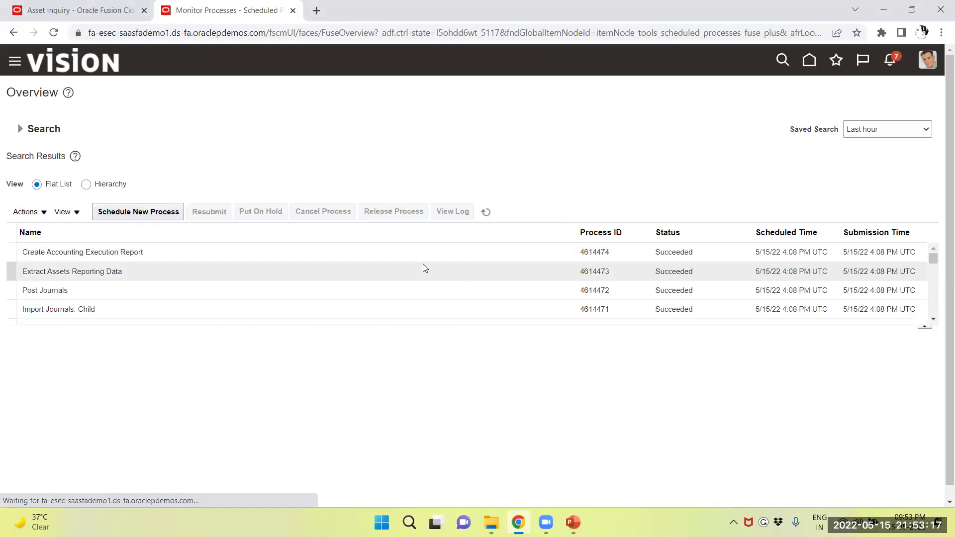
pyautogui.click(484, 212)
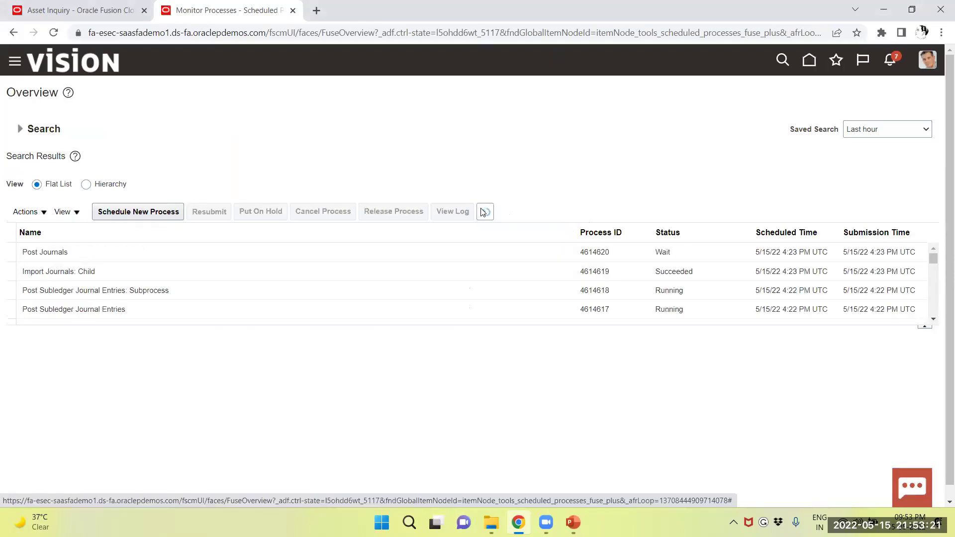
pyautogui.click(484, 212)
pyautogui.click(483, 212)
pyautogui.click(482, 212)
pyautogui.click(483, 212)
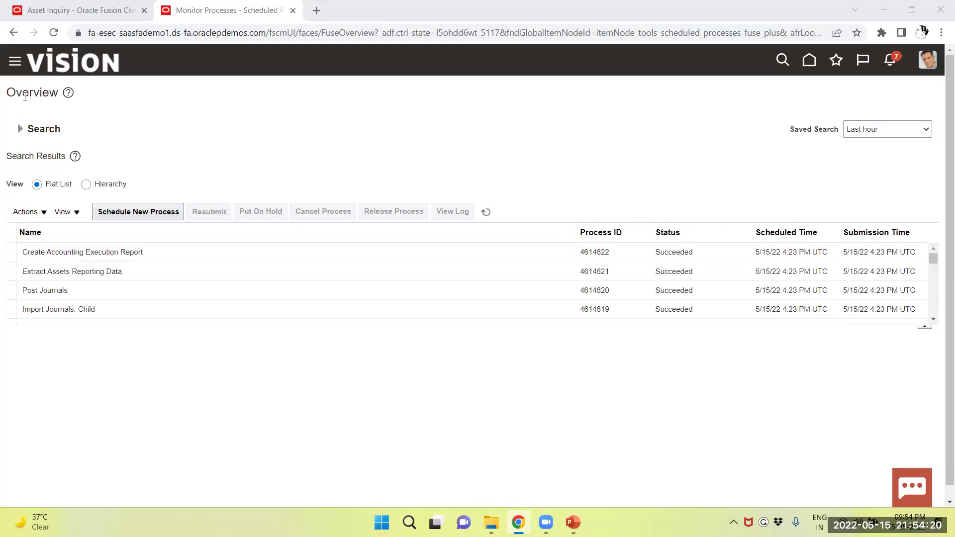
# - In Asset Inquiry, view asset 112561, now showing 0.00 cost and MAR-22 depreciation
pyautogui.click(15, 63)
pyautogui.scroll(-2, 209, 336)
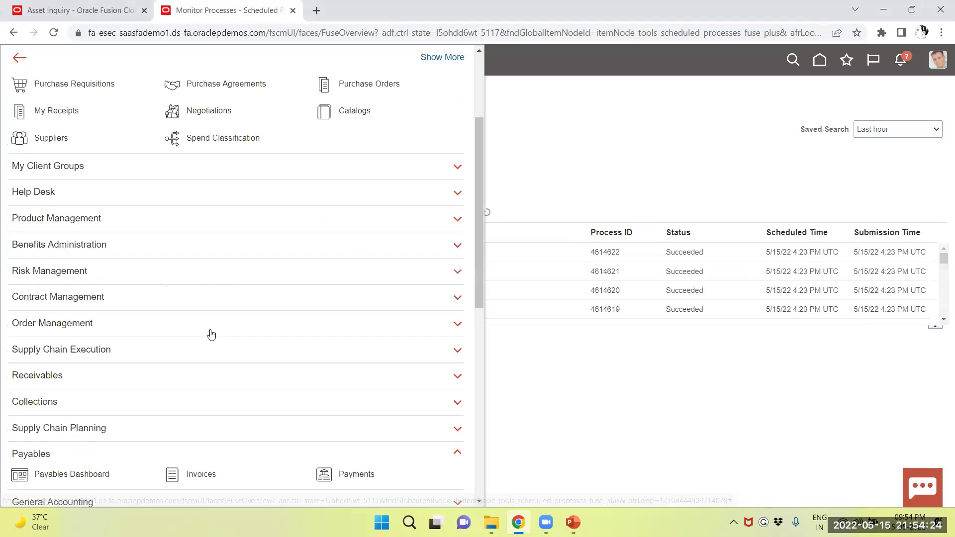
pyautogui.scroll(-2, 212, 334)
pyautogui.scroll(-3, 220, 339)
pyautogui.scroll(-1, 212, 283)
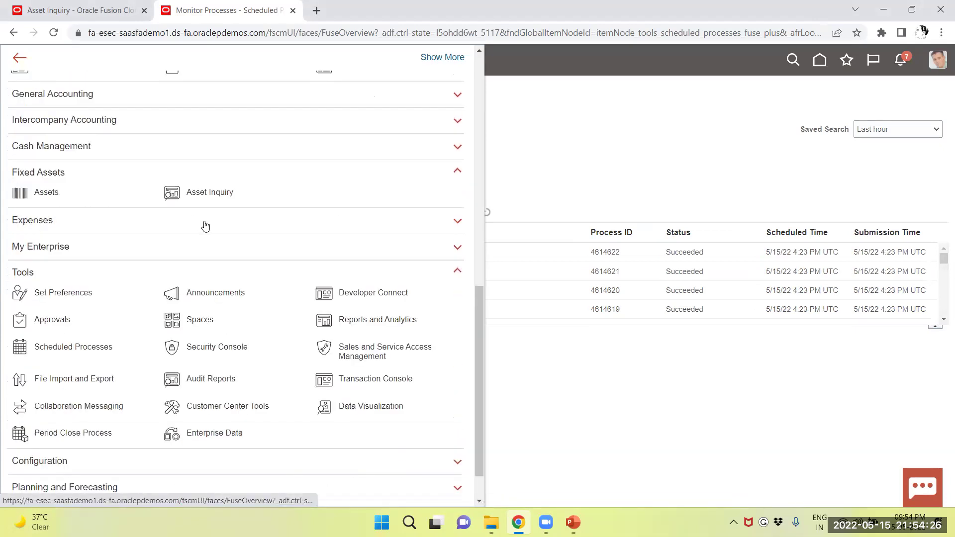
pyautogui.click(210, 194)
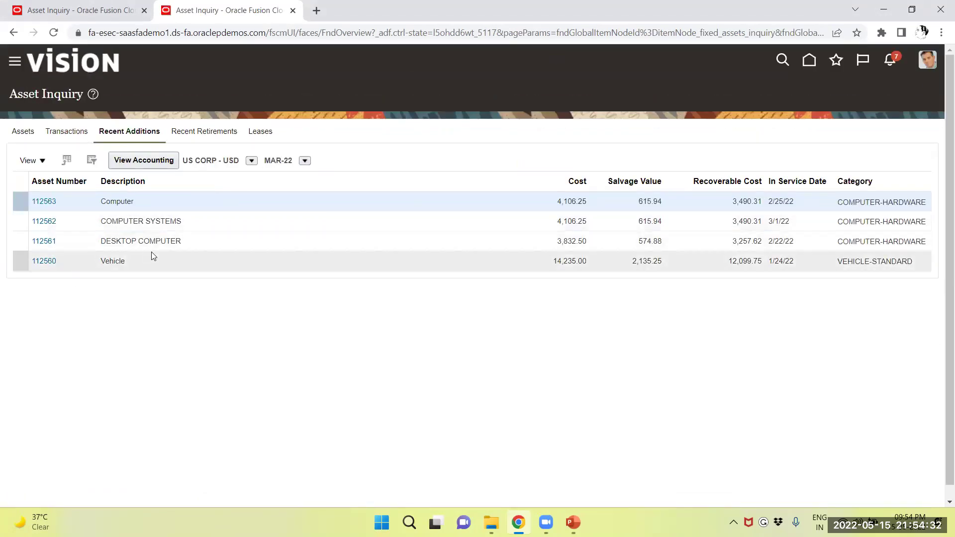
pyautogui.click(42, 241)
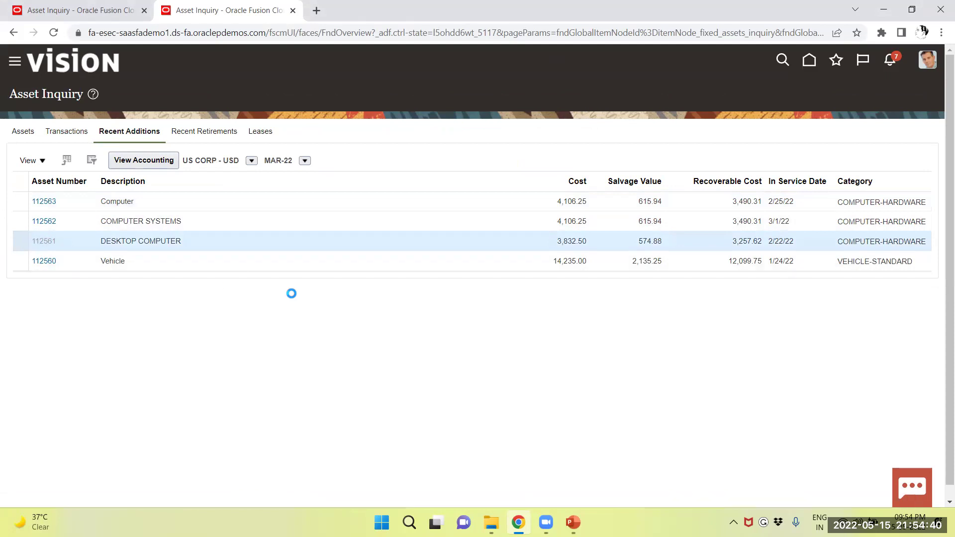
pyautogui.scroll(-3, 292, 298)
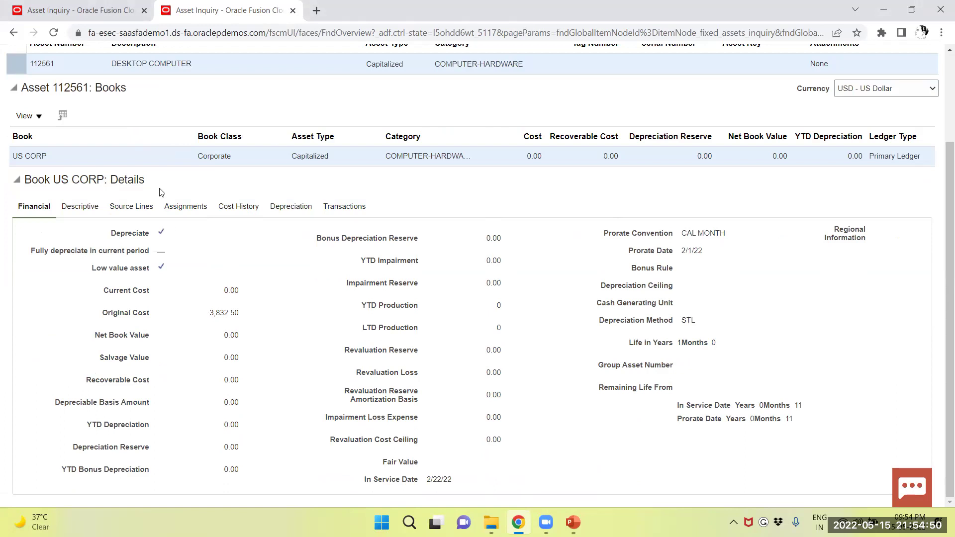
# - Review asset 112561's depreciation, cost history and transactions, selecting adjustment 339534 that takes current cost to 0.00
pyautogui.click(300, 209)
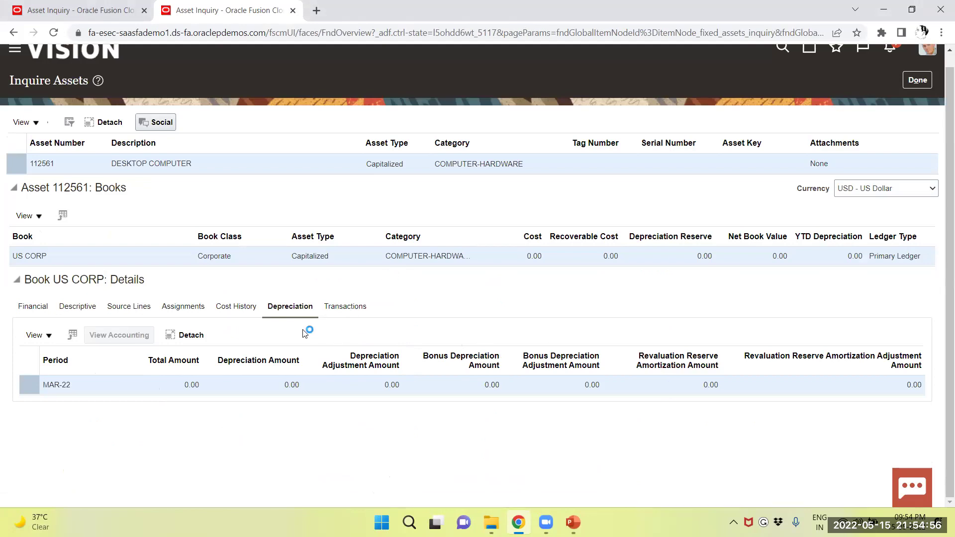
pyautogui.click(233, 307)
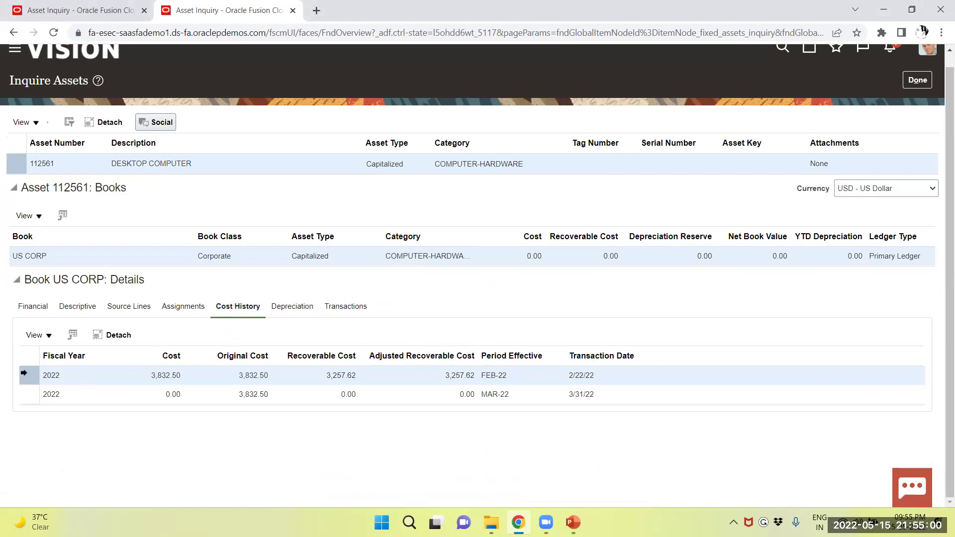
pyautogui.click(333, 307)
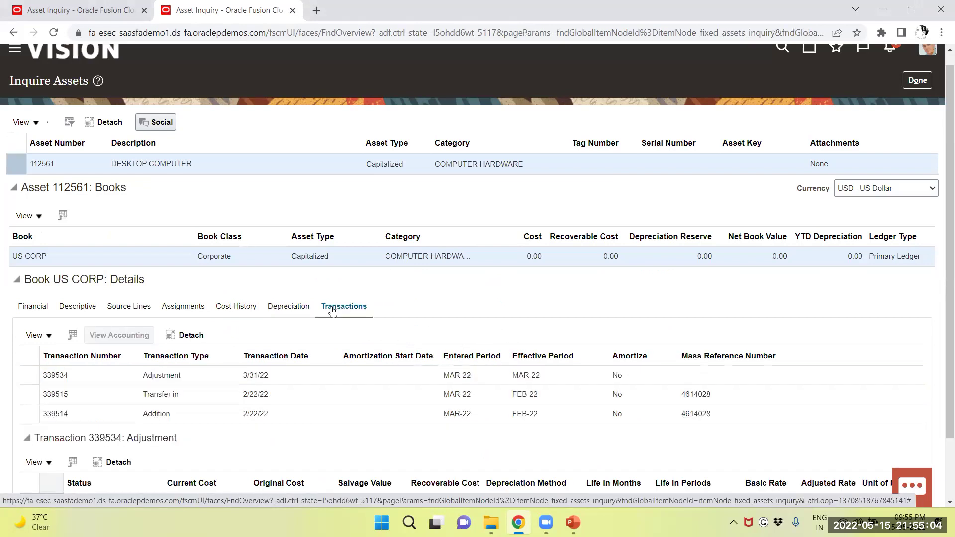
pyautogui.scroll(-1, 334, 312)
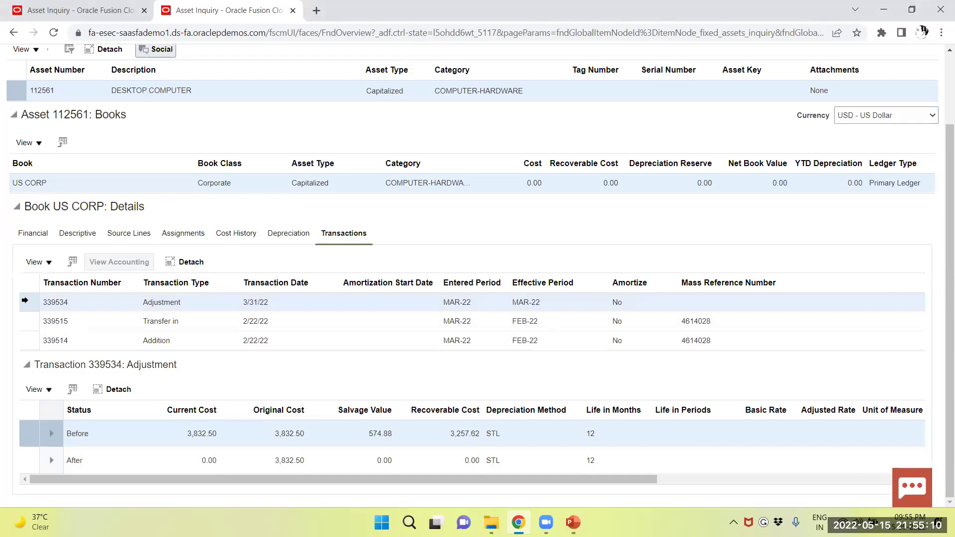
pyautogui.click(32, 301)
pyautogui.click(116, 262)
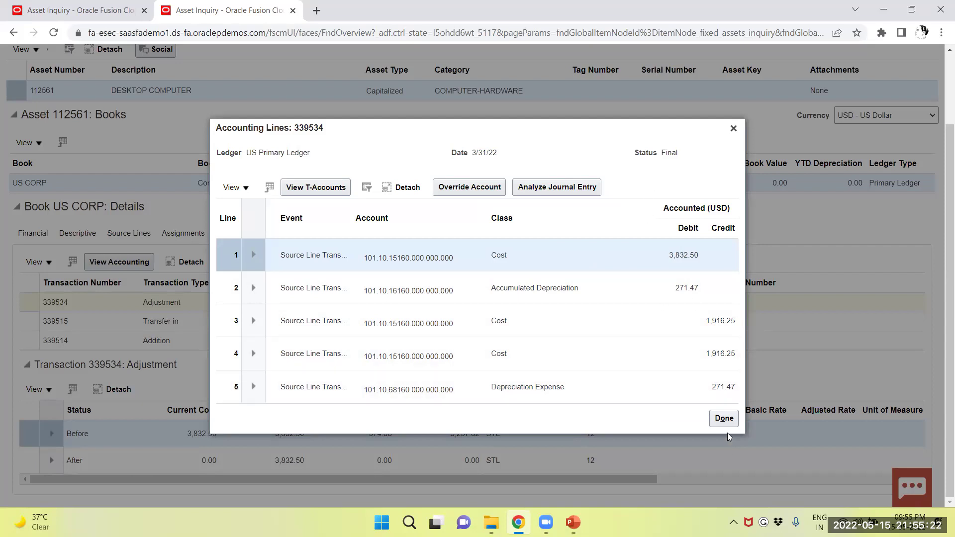
pyautogui.click(724, 420)
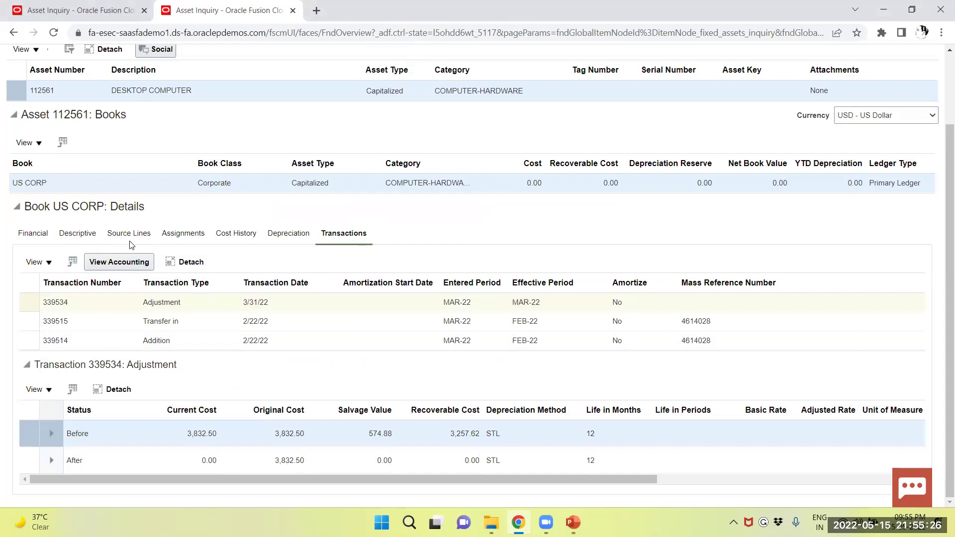
pyautogui.click(114, 236)
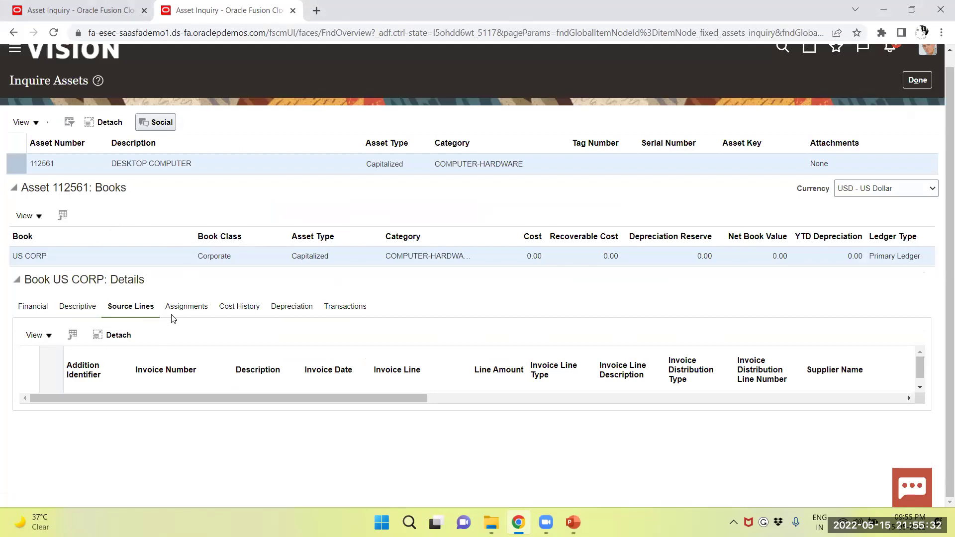
# - View asset 112561's assignments, then its cost history again
pyautogui.click(184, 307)
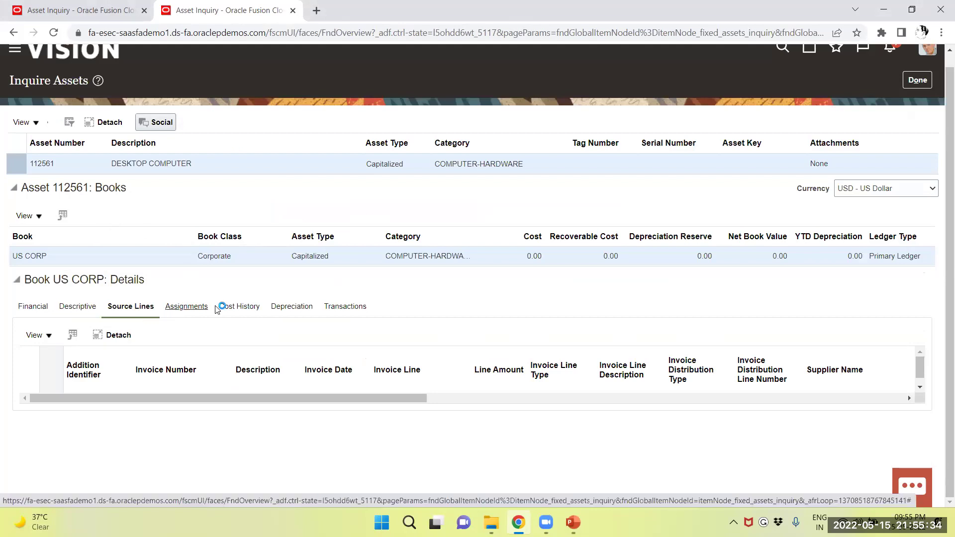
pyautogui.click(249, 307)
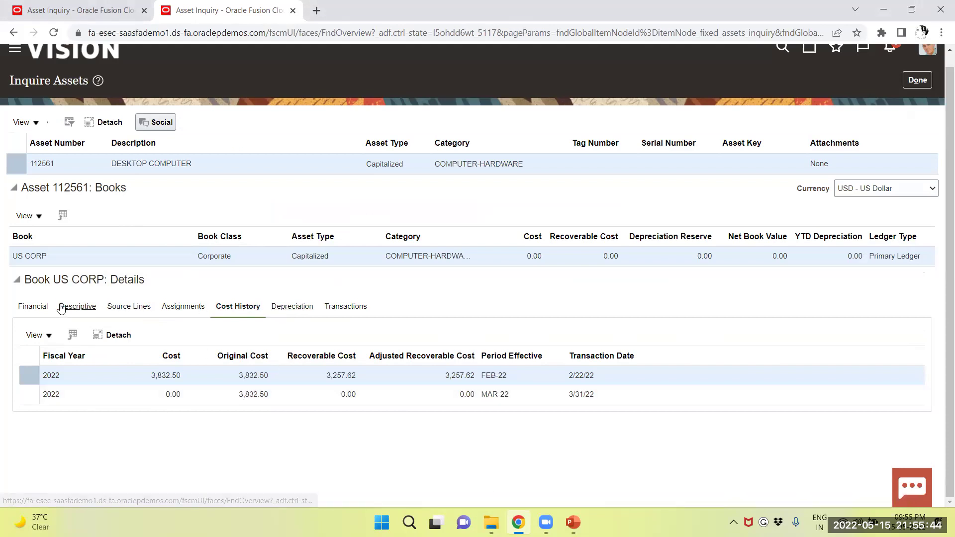
pyautogui.scroll(1, 411, 294)
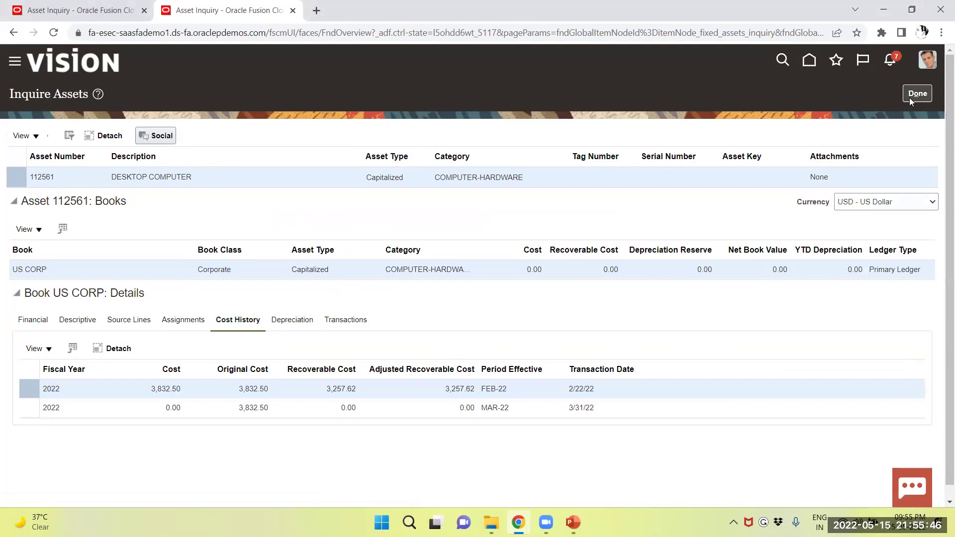
# - Return to Asset Inquiry and show asset 112562's details from the Recent Additions list
pyautogui.click(911, 96)
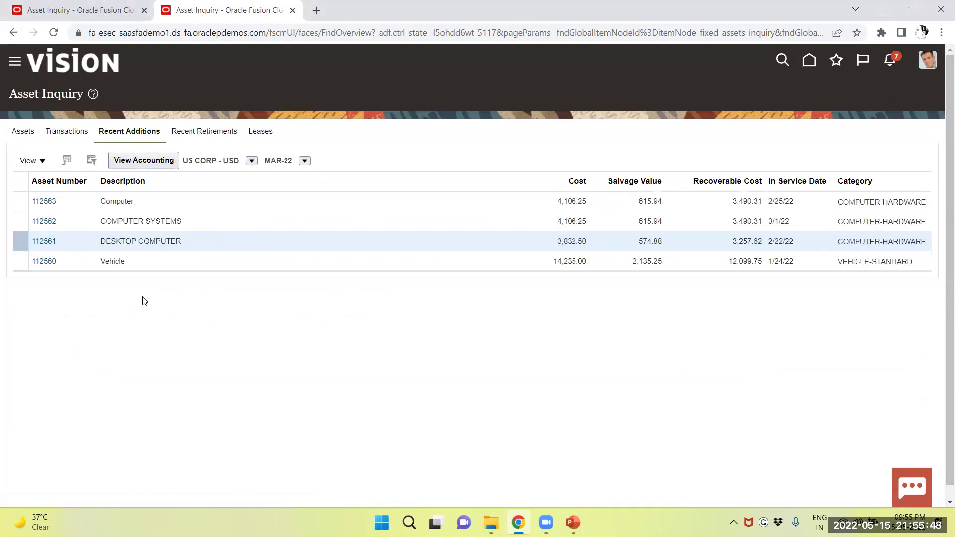
pyautogui.click(44, 220)
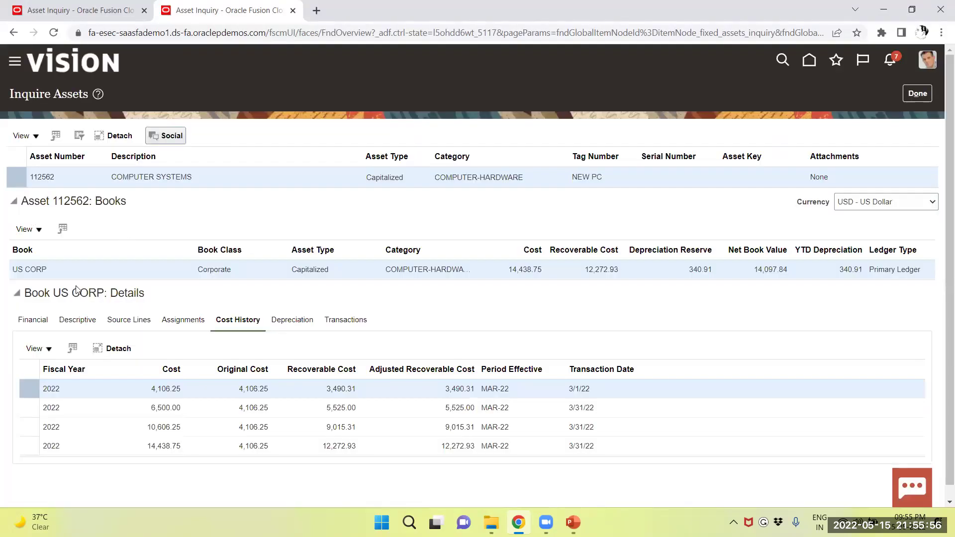
pyautogui.scroll(-1, 2, 262)
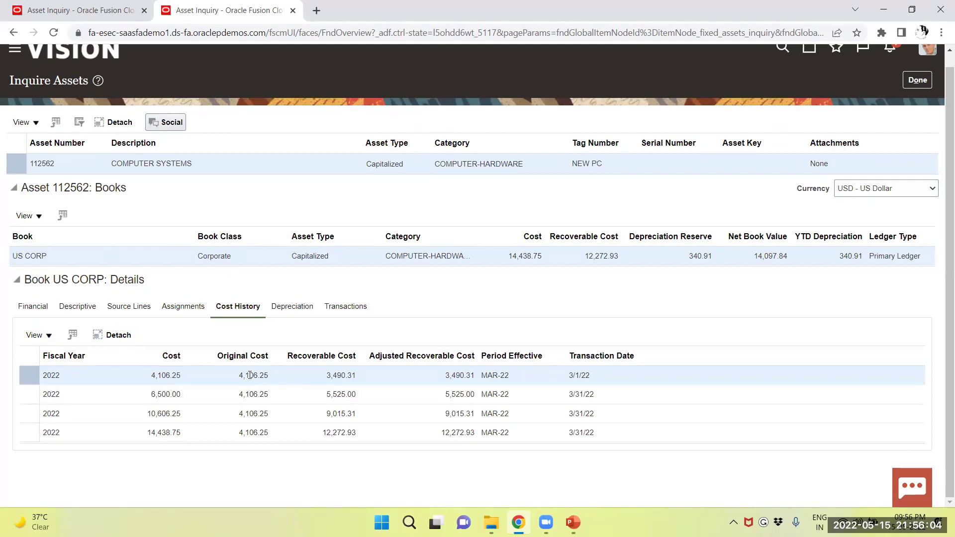
# - View asset 112562's source lines and widen the Invoice Line Description column
pyautogui.click(125, 308)
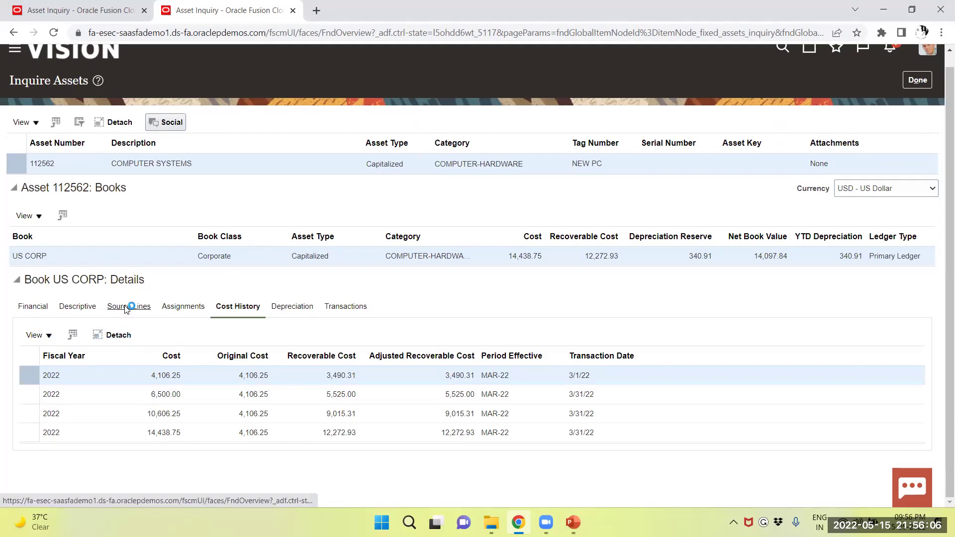
pyautogui.scroll(-3, 125, 309)
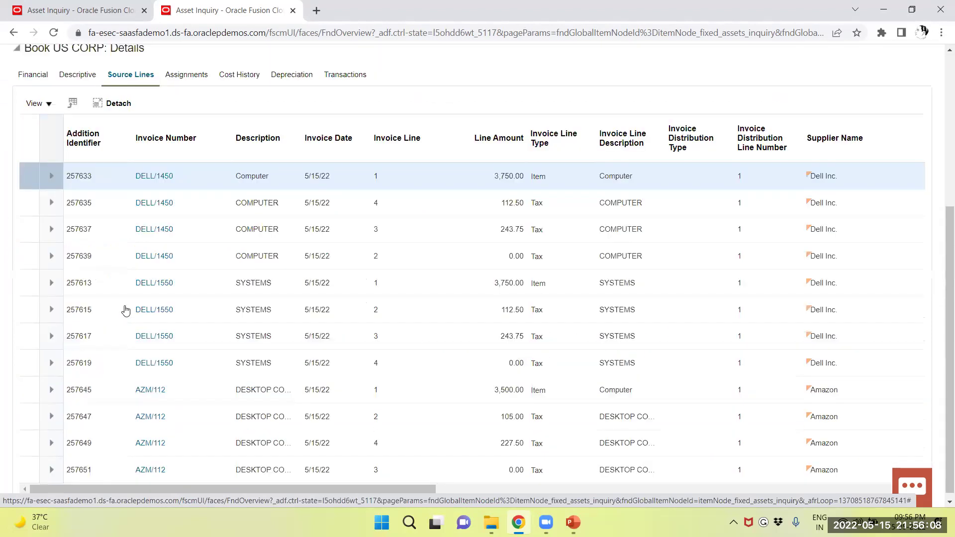
pyautogui.scroll(-1, 125, 310)
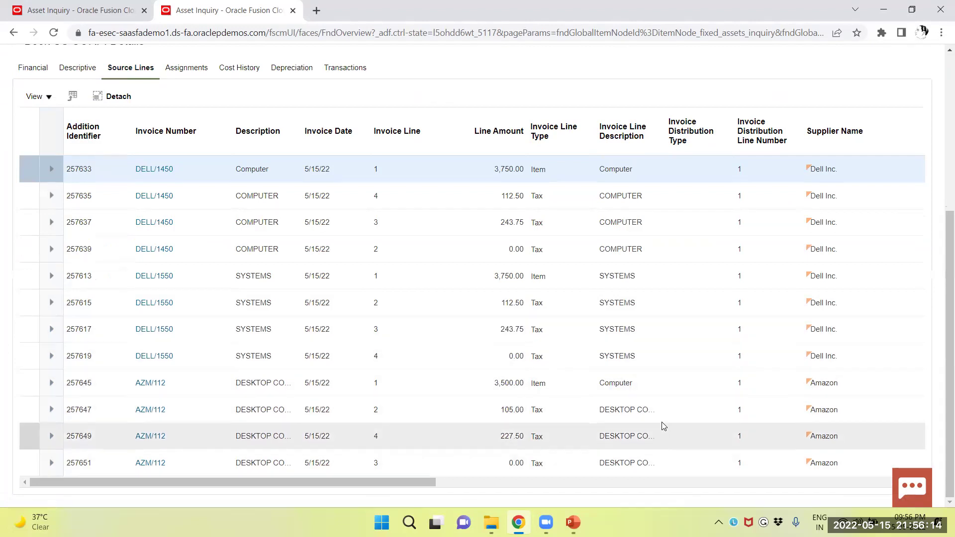
pyautogui.click(663, 121)
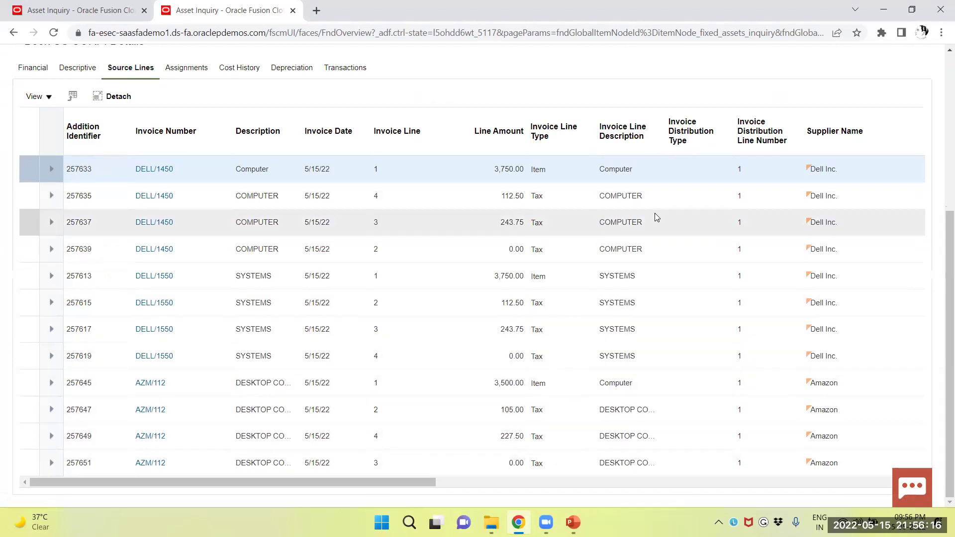
pyautogui.scroll(2, 654, 212)
pyautogui.scroll(1, 656, 268)
pyautogui.scroll(-2, 653, 319)
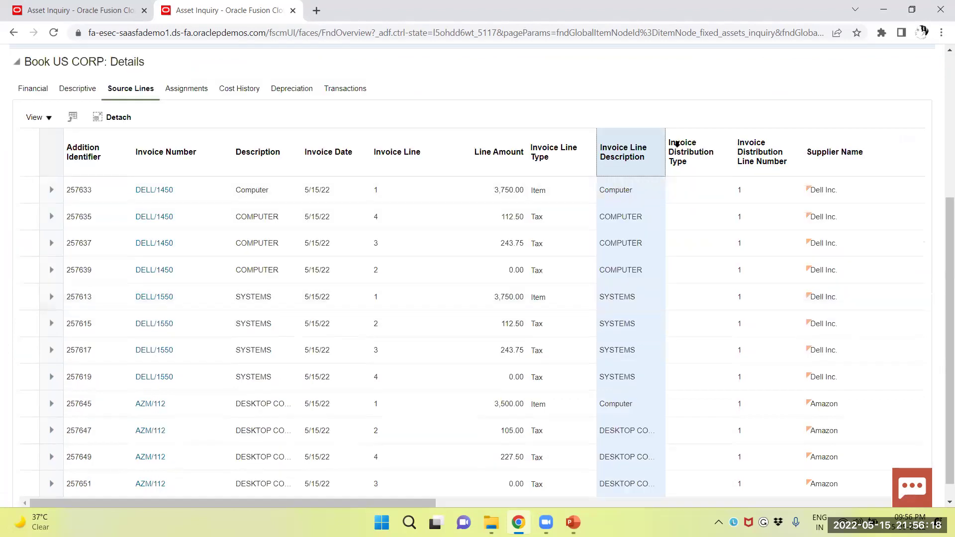
pyautogui.moveTo(665, 138); pyautogui.dragTo(714, 137)
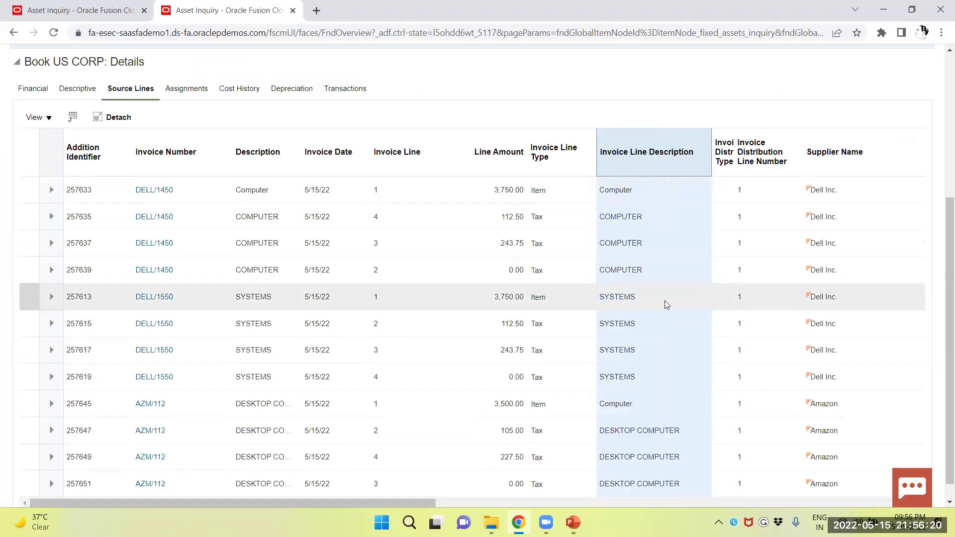
pyautogui.scroll(-1, 662, 307)
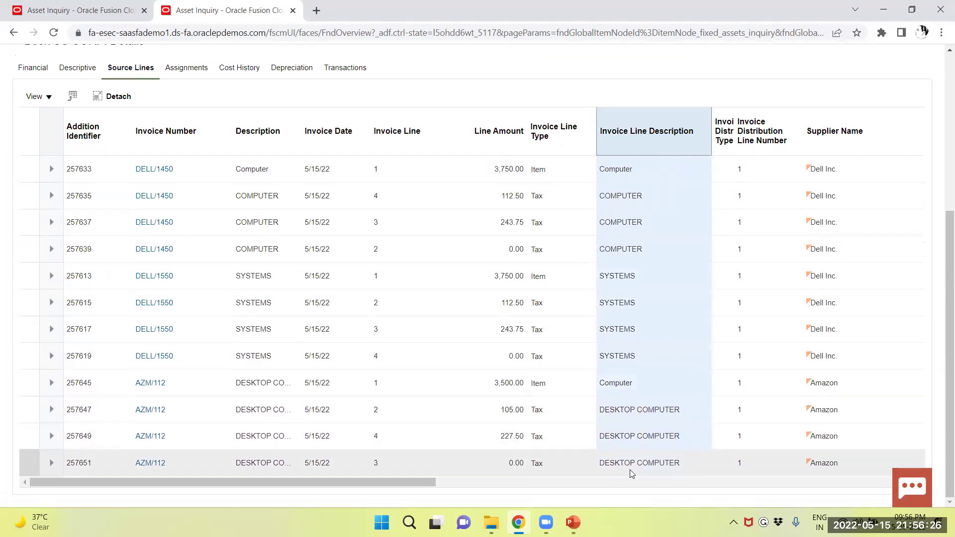
pyautogui.scroll(3, 629, 463)
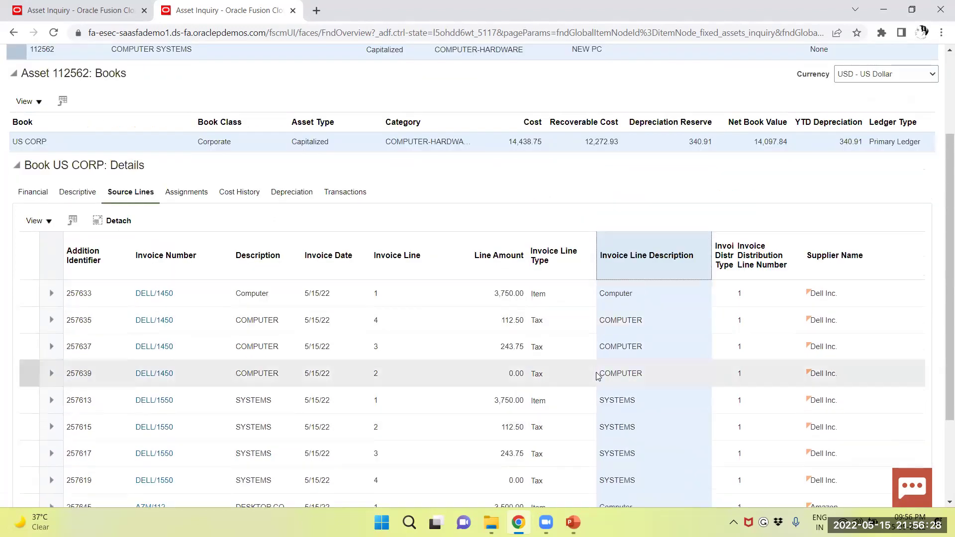
pyautogui.scroll(-3, 588, 392)
pyautogui.scroll(3, 409, 371)
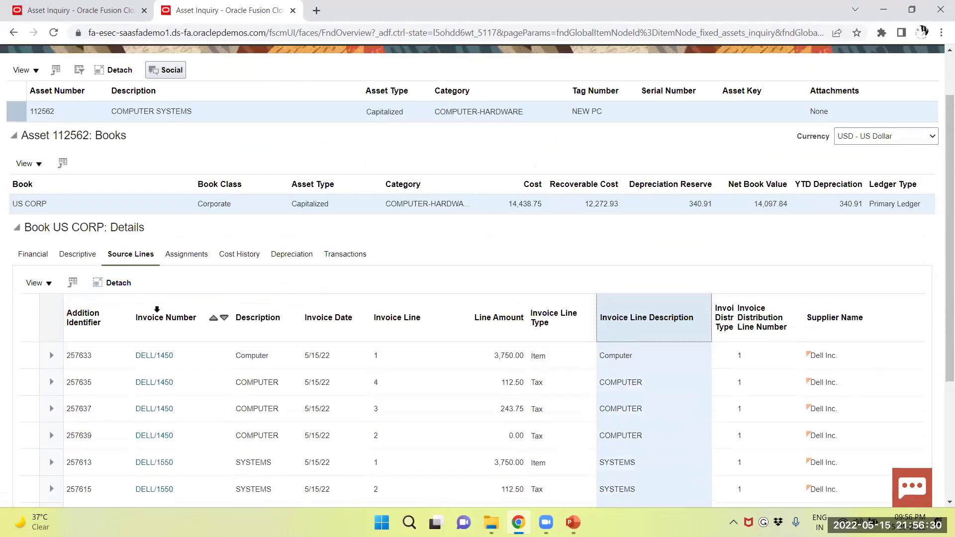
pyautogui.scroll(-2, 44, 276)
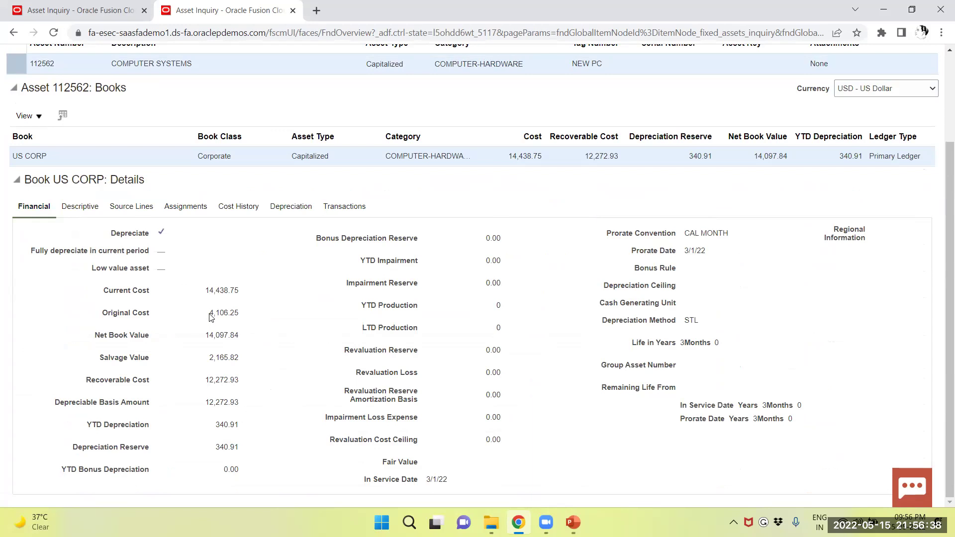
# - Highlight asset 112562's original cost 4,106.25 and current cost 14,438.75
pyautogui.moveTo(209, 317); pyautogui.dragTo(240, 319)
pyautogui.moveTo(203, 292); pyautogui.dragTo(238, 292)
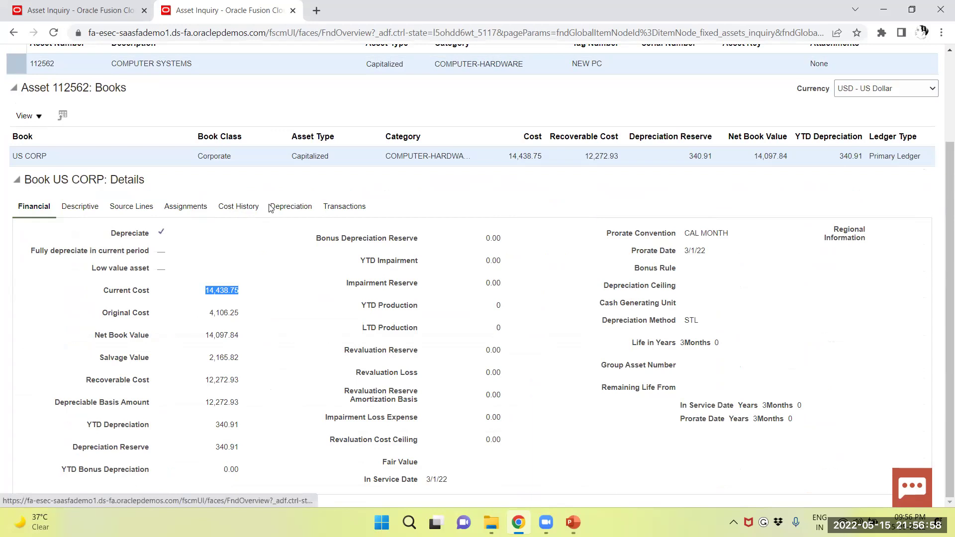
# - Review the cost history and transactions, selecting the latest adjustment 339535
pyautogui.click(248, 208)
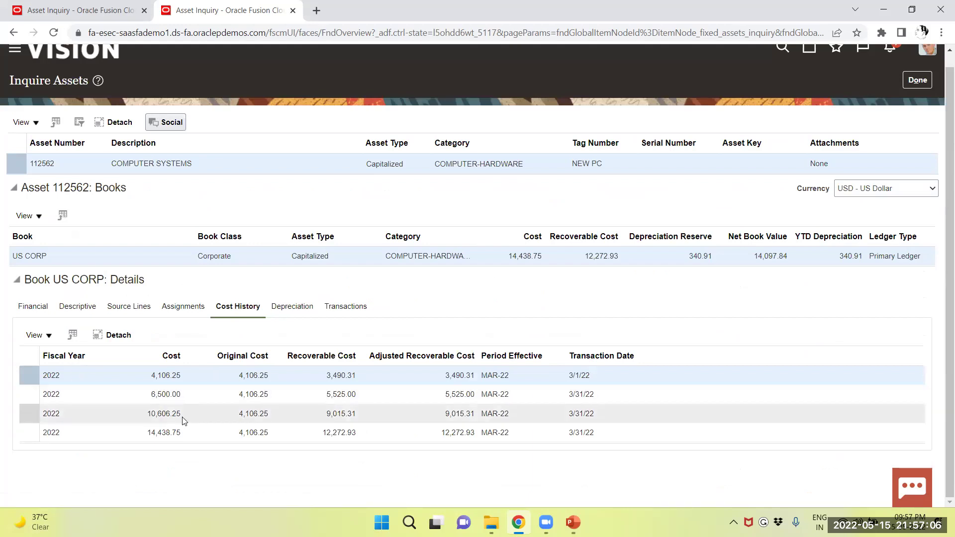
pyautogui.click(341, 306)
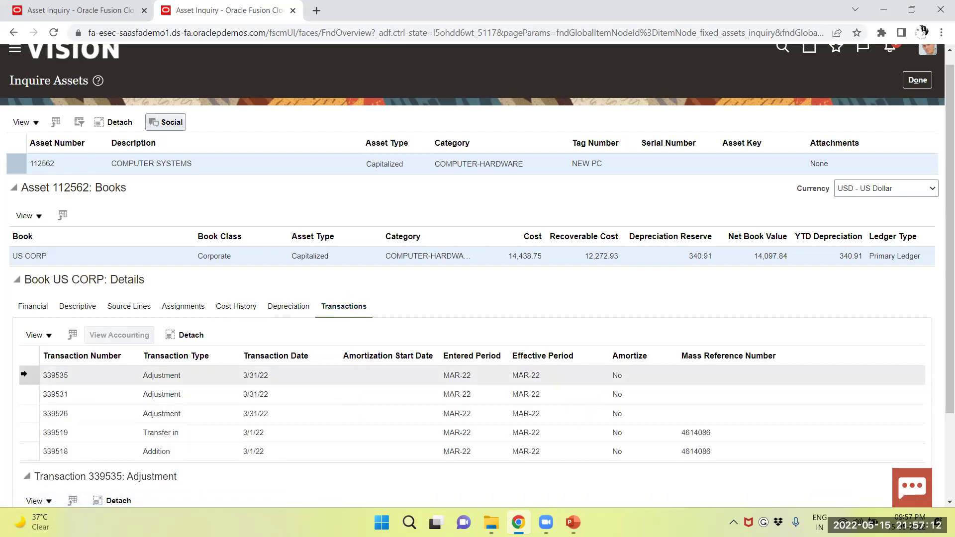
pyautogui.click(23, 376)
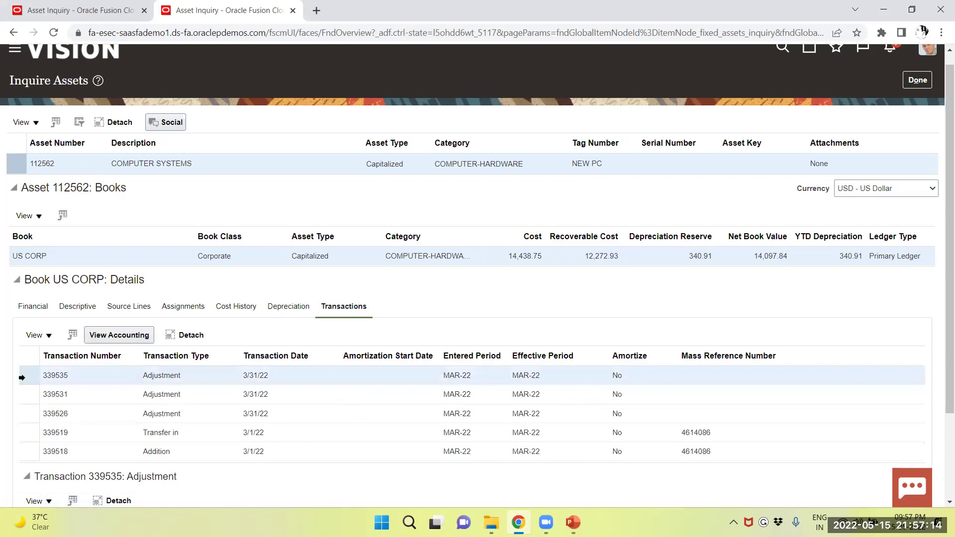
pyautogui.click(127, 334)
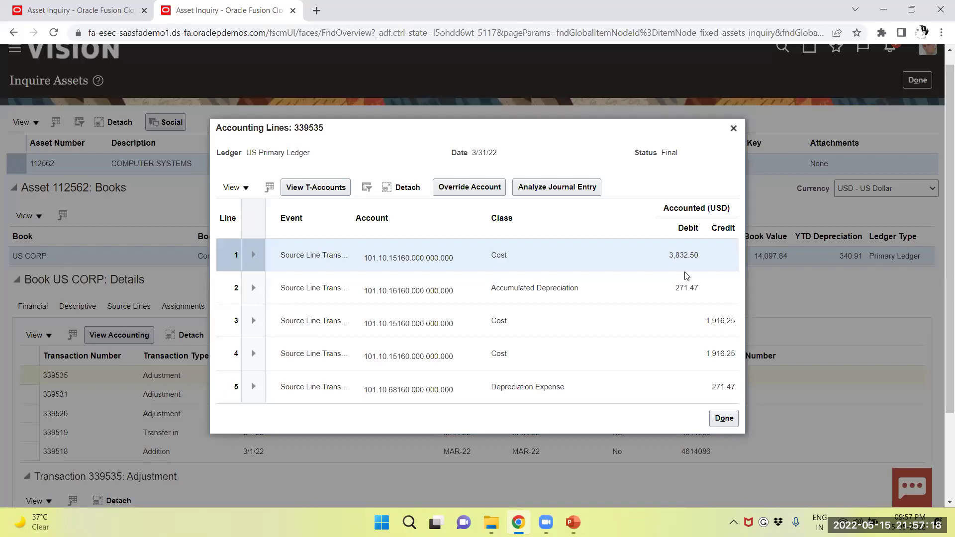
pyautogui.scroll(-1, 686, 366)
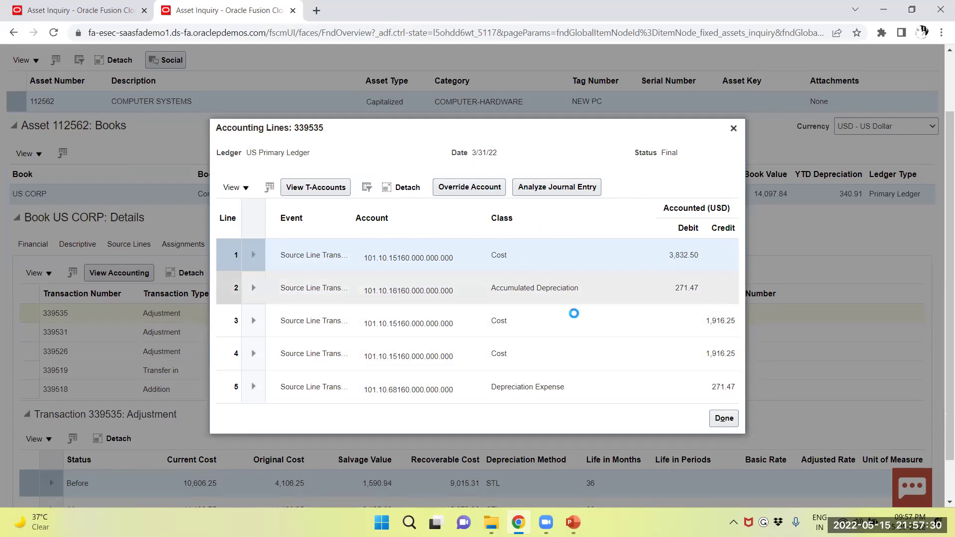
pyautogui.scroll(-1, 574, 313)
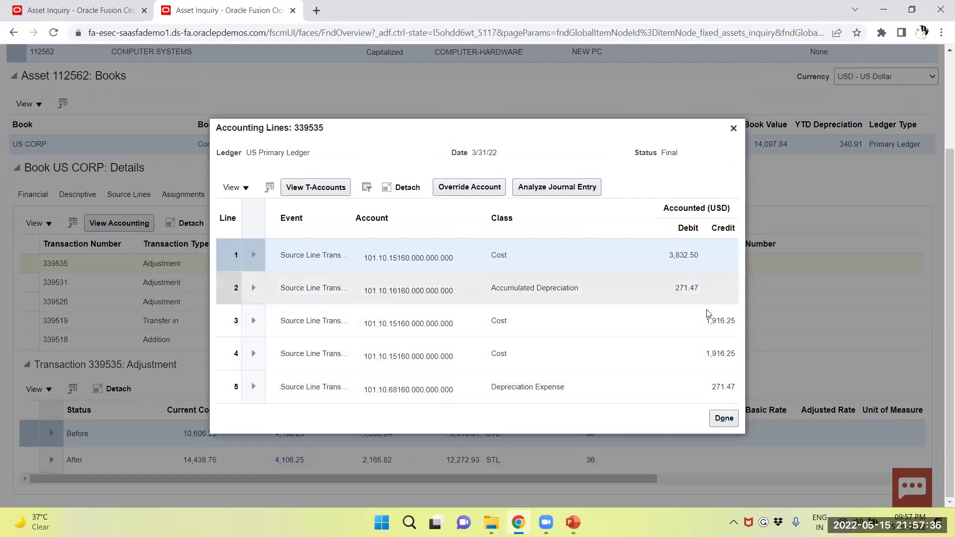
pyautogui.click(724, 417)
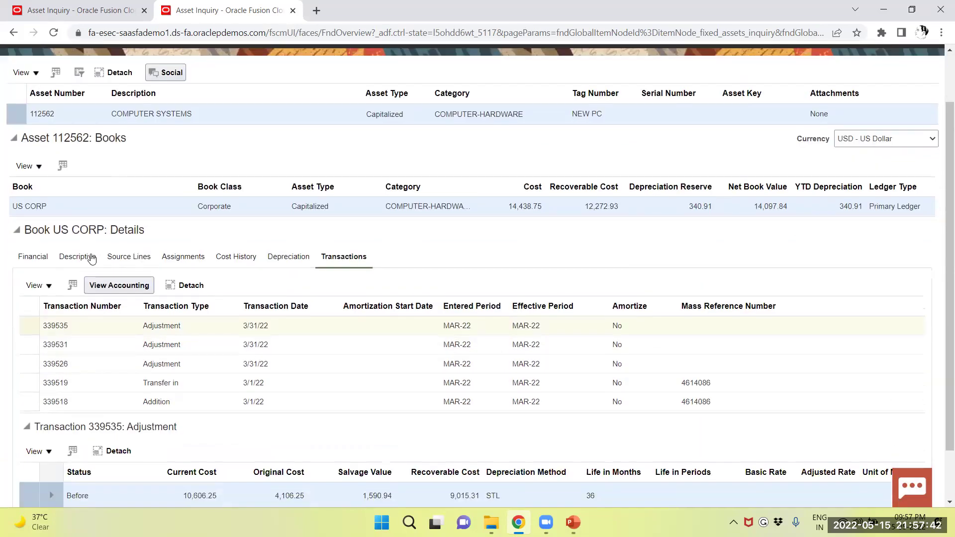
# - Check asset 112562's source lines and descriptive details, then return to Asset Inquiry
pyautogui.click(124, 257)
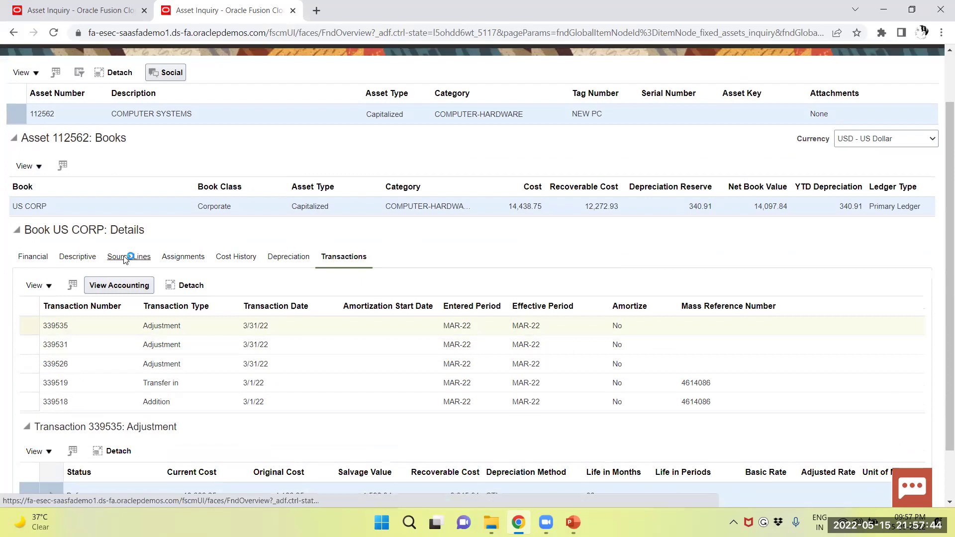
pyautogui.scroll(-1, 124, 260)
pyautogui.scroll(-2, 124, 261)
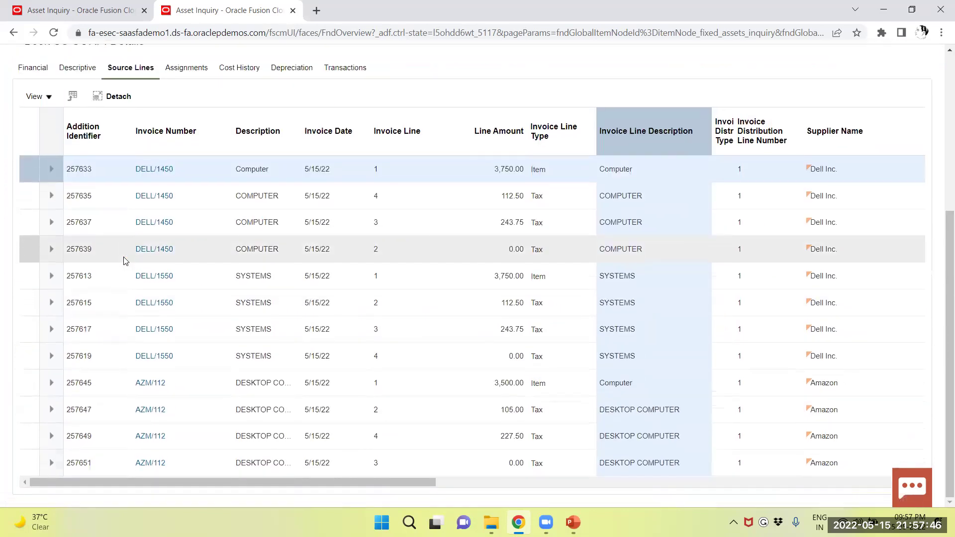
pyautogui.scroll(2, 124, 261)
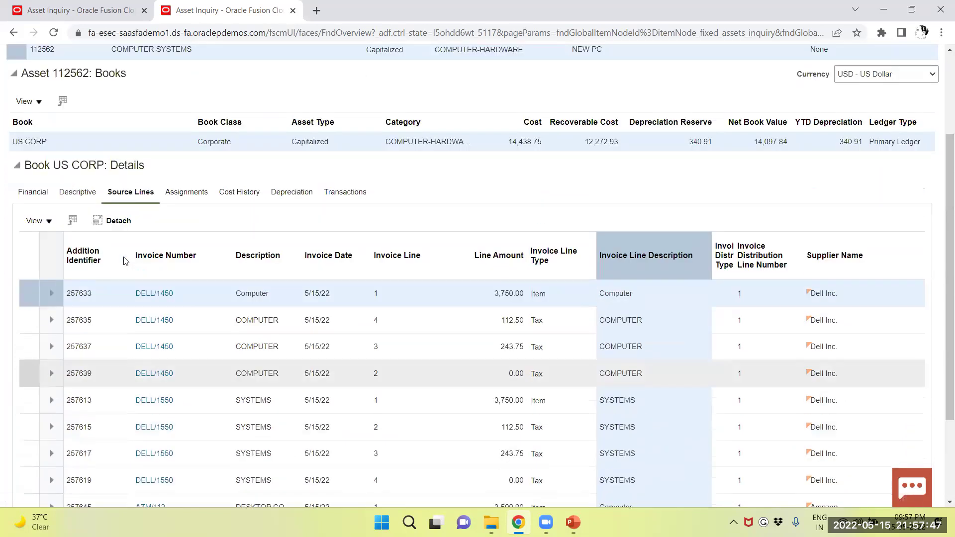
pyautogui.click(76, 192)
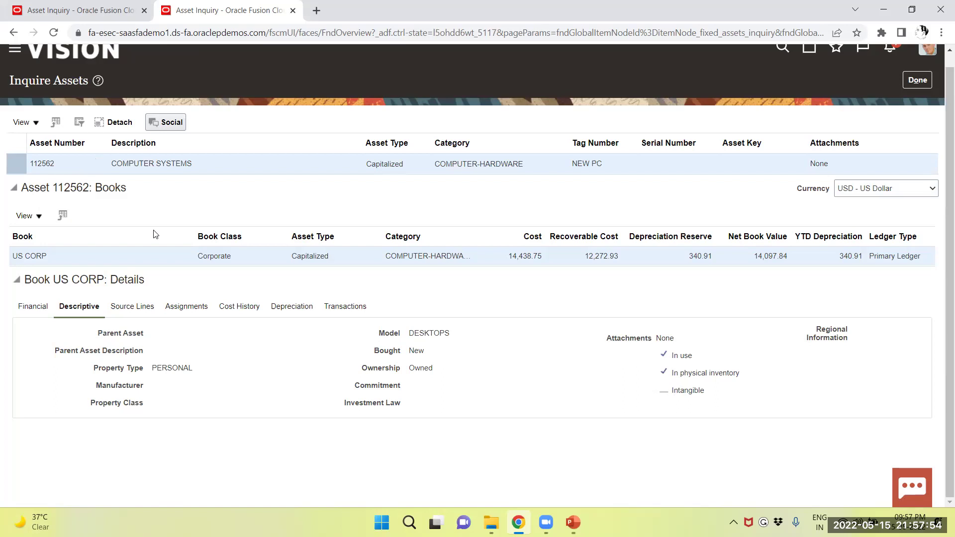
pyautogui.scroll(1, 156, 254)
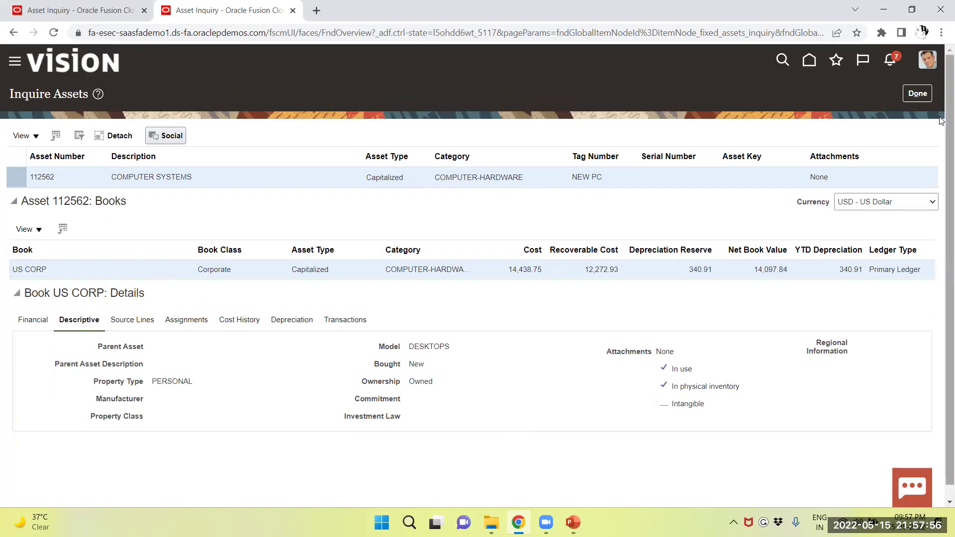
pyautogui.click(923, 94)
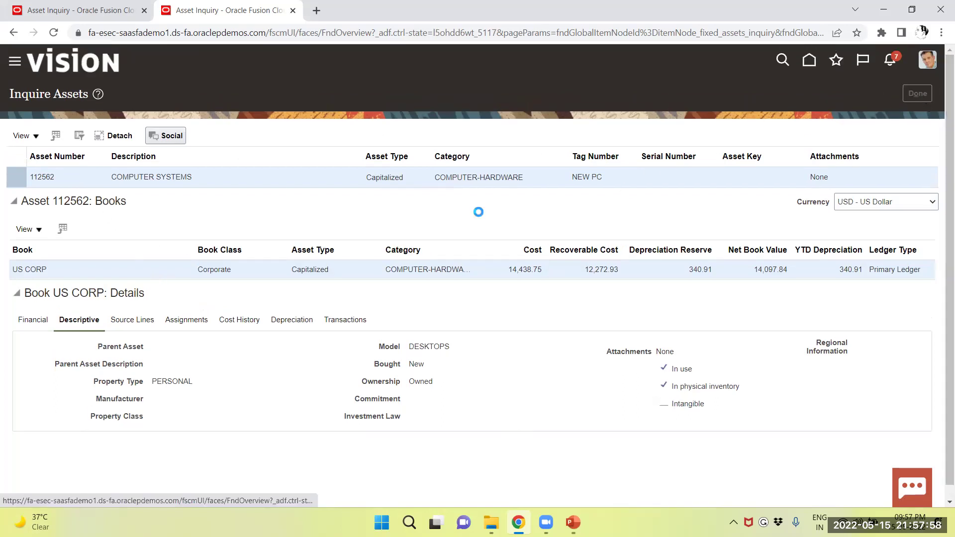